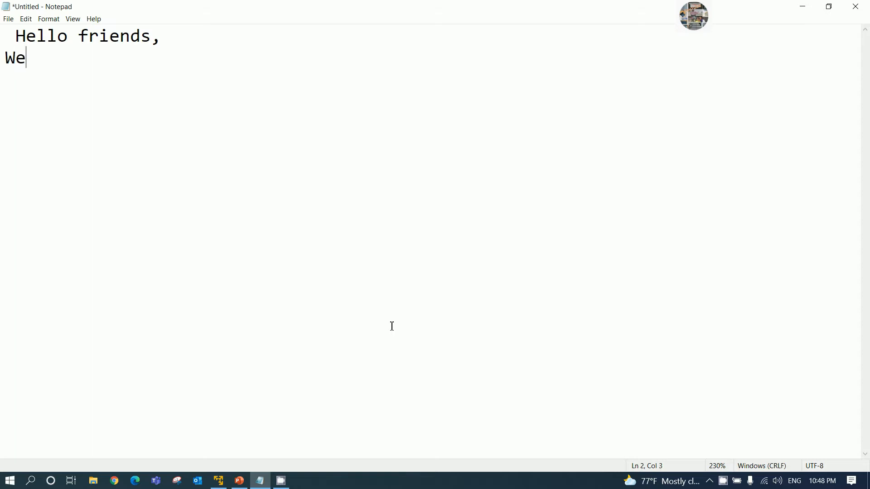
# Step: Complete the second line of the note so it reads "Welcome back to my youtube channel!"
pyautogui.write('co')
pyautogui.write('me back ')
pyautogui.write('to my ')
pyautogui.write('you')
pyautogui.press('BackSpace')
pyautogui.write('out')
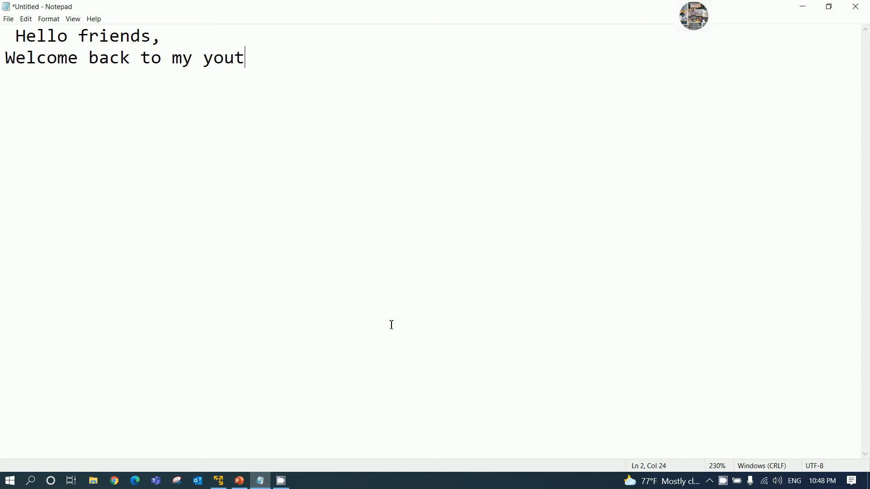
pyautogui.write('ube cha')
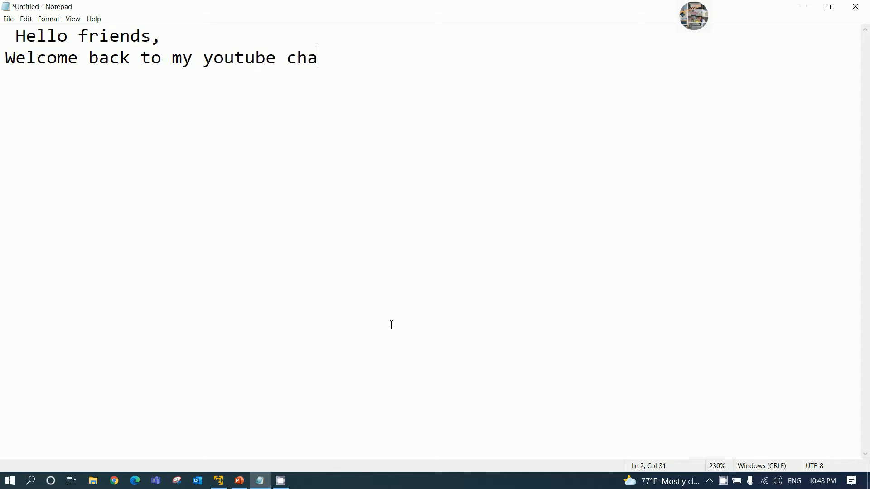
pyautogui.write('nnel')
pyautogui.write('!')
# Step: Add the line "Today I will show and share about how to use software TIA Portal V17 upload project from PLCs"
pyautogui.press('Return')
pyautogui.write('Today ')
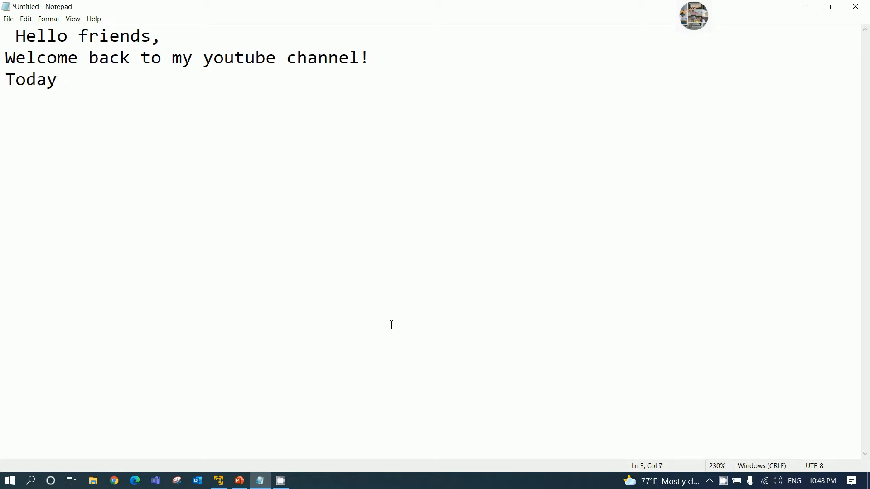
pyautogui.write('I will sho')
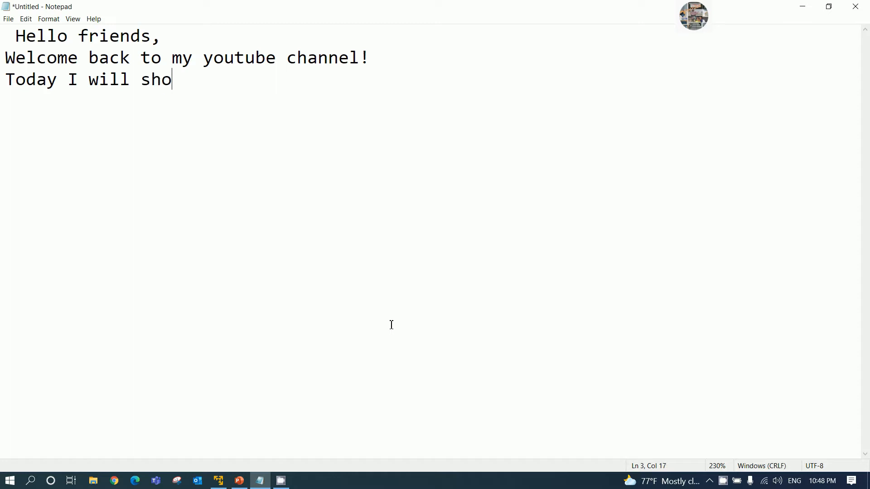
pyautogui.write('w and share ab')
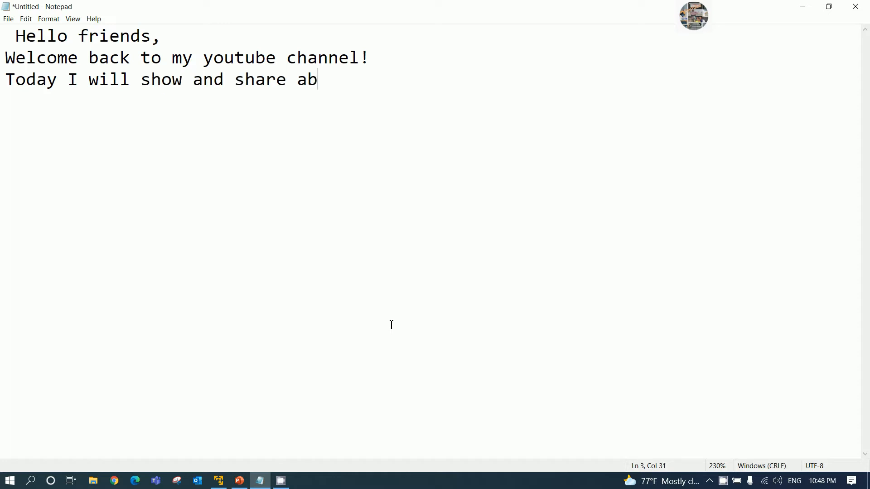
pyautogui.write('out how to')
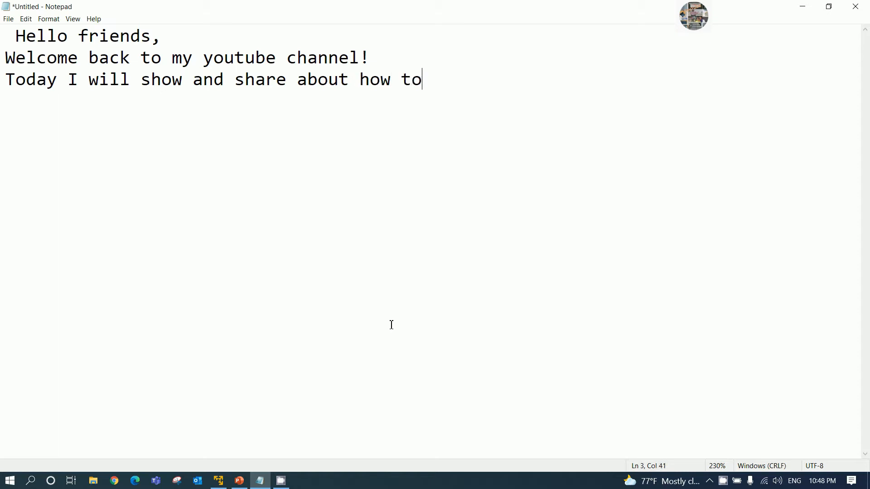
pyautogui.write(' use softwr')
pyautogui.press('BackSpace')
pyautogui.write('are tI')
pyautogui.press('BackSpace')
pyautogui.press('BackSpace')
pyautogui.write('TIA Portal')
pyautogui.press('BackSpace')
pyautogui.write('al V17 ')
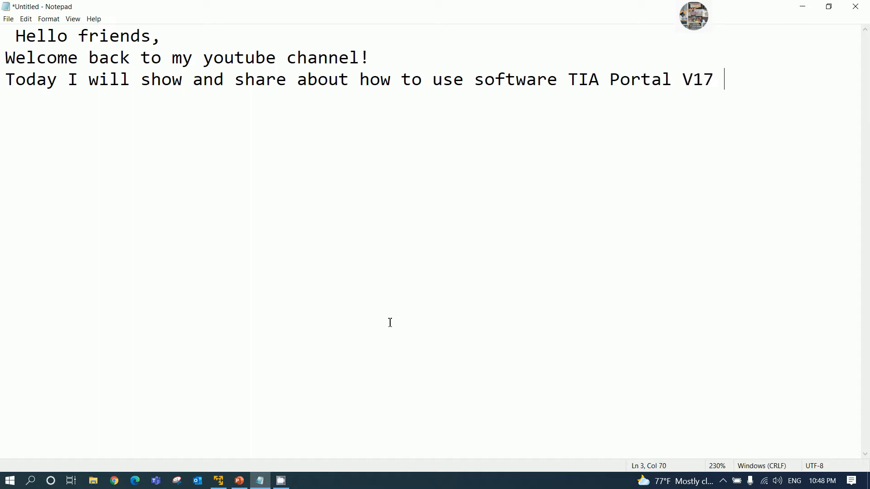
pyautogui.write('upload project')
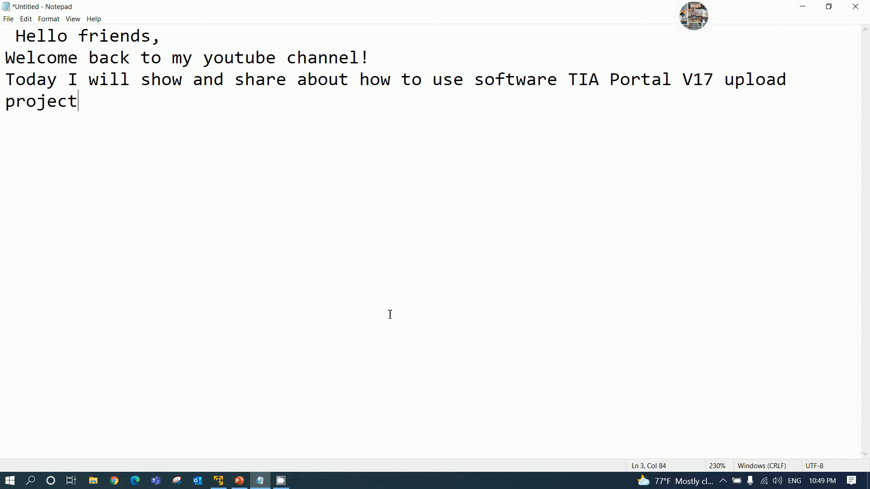
pyautogui.write(' from PLC')
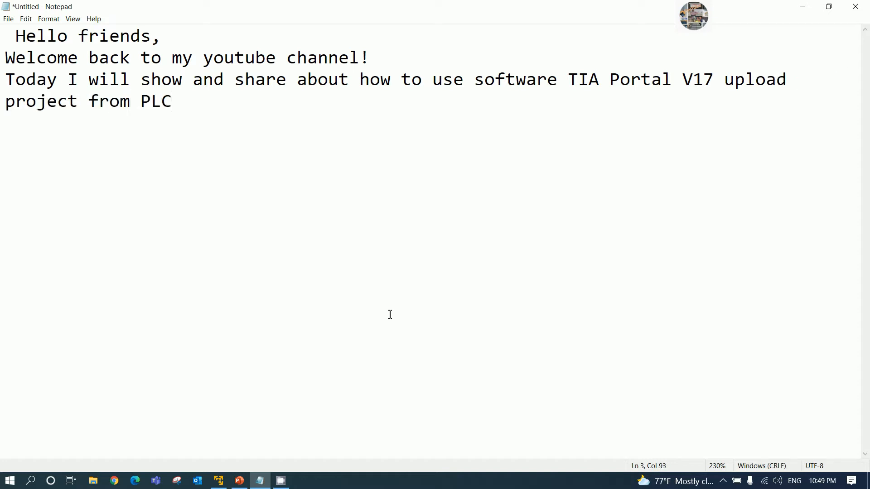
pyautogui.write('s')
# Step: List the first two PLCs on numbered lines: "1. S7-1500 CPU 1515-2PN" and "2. S7-1500 CPU 1513-1PN"
pyautogui.press('Return')
pyautogui.write('1. C')
pyautogui.press('BackSpace')
pyautogui.write('S7-1500 C')
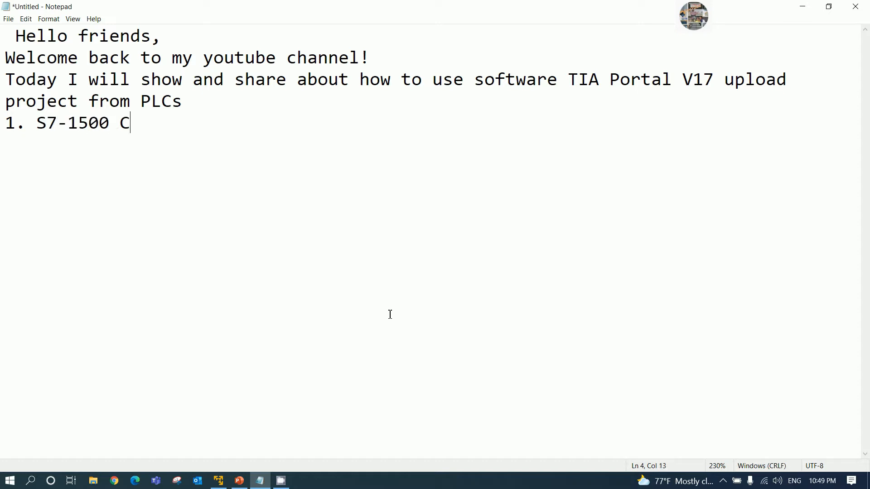
pyautogui.write('PU 1515')
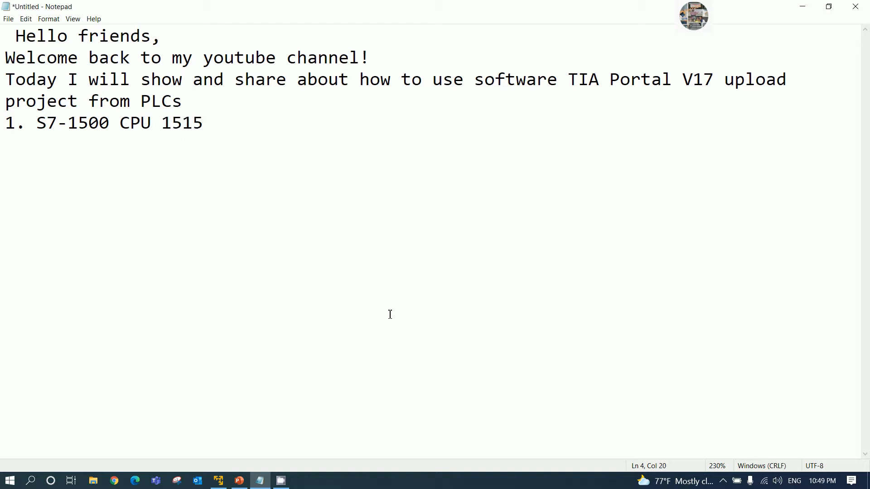
pyautogui.write('-2PN')
pyautogui.press('Return')
pyautogui.write('2. S7-1500 CPU')
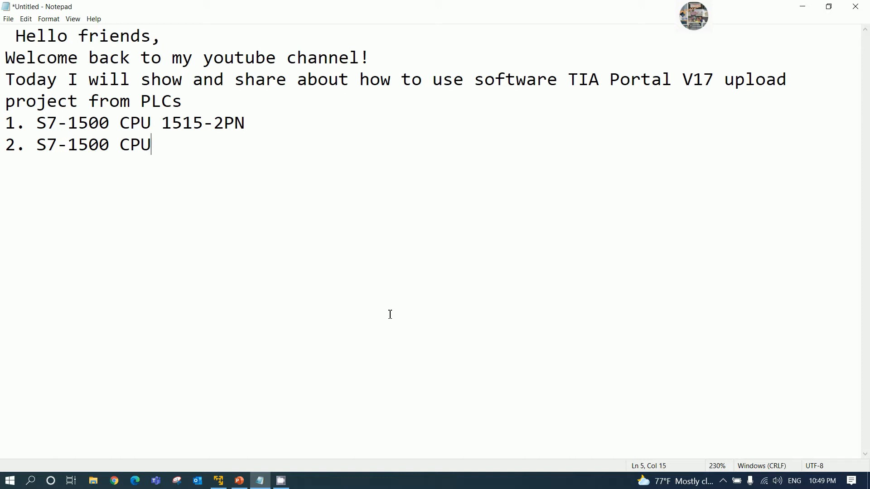
pyautogui.write(' 1513-1PN')
# Step: Add the third numbered PLC entry, "3. S7-300 CPU 314C-2PN/DP", below the two S7-1500 entries
pyautogui.press('Return')
pyautogui.write('3. C')
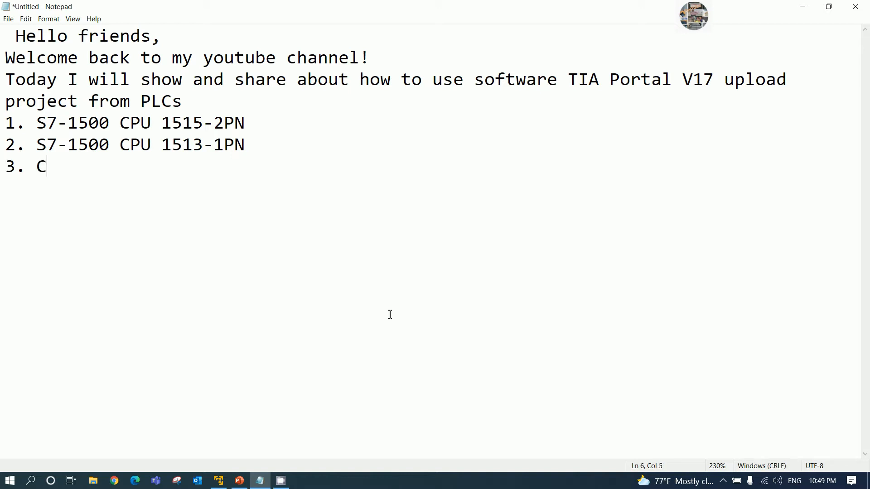
pyautogui.press('BackSpace')
pyautogui.write('S7-300 CPU ')
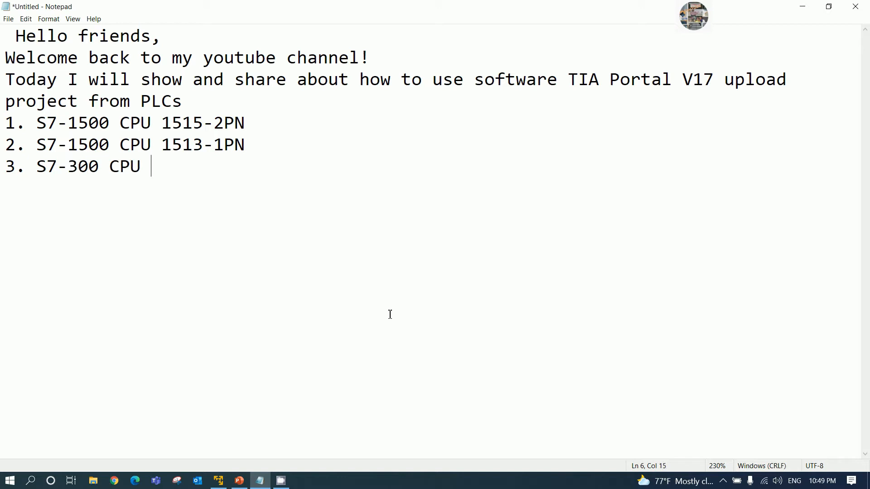
pyautogui.write('314C-2PN')
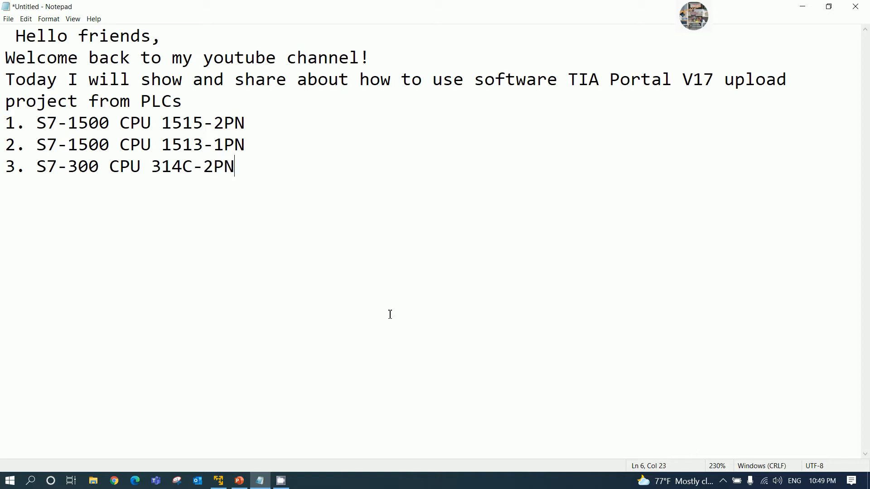
pyautogui.write('/DP')
# Step: Close the note with the line "So let start with me together..." below the PLC list
pyautogui.press('Return')
pyautogui.write('So let s')
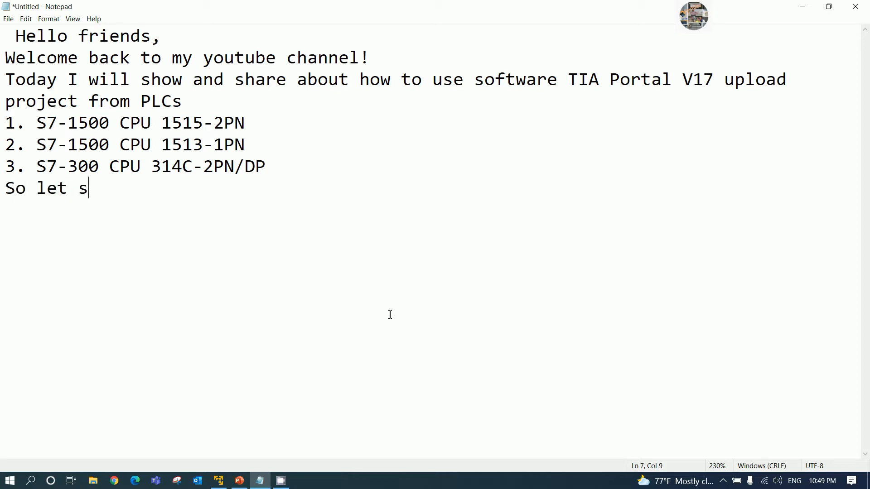
pyautogui.write('tart wit')
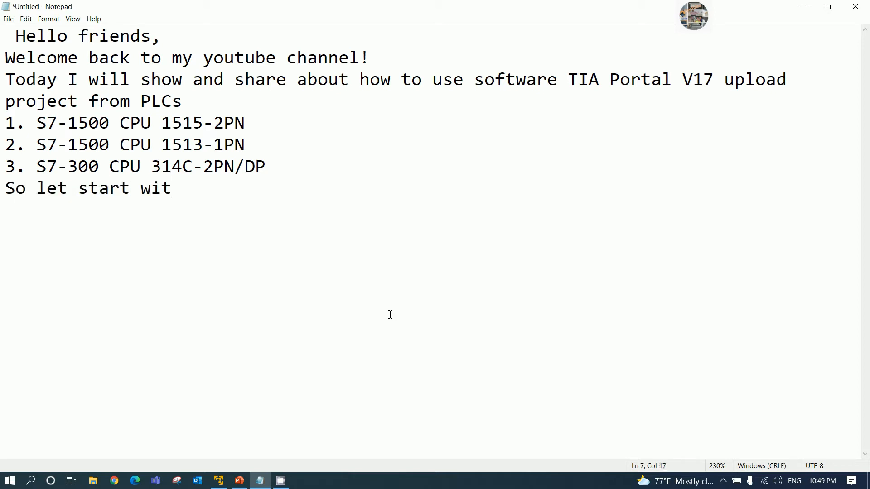
pyautogui.write('h me together')
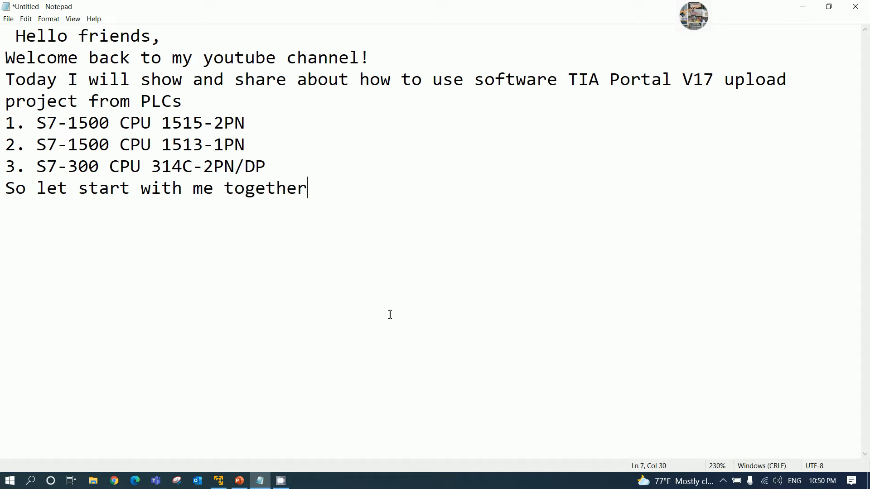
pyautogui.write('...')
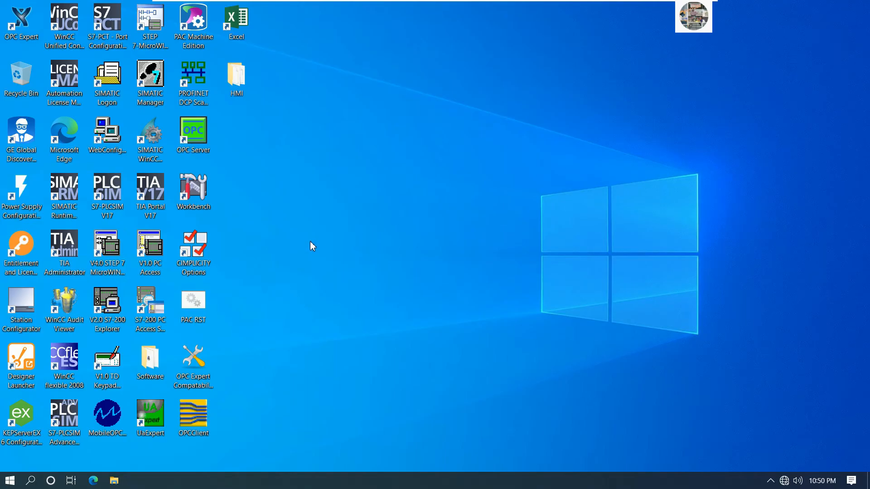
# Step: Start TIA Portal V17 and create a new project named Upload_PLCs
pyautogui.doubleClick(153, 195)
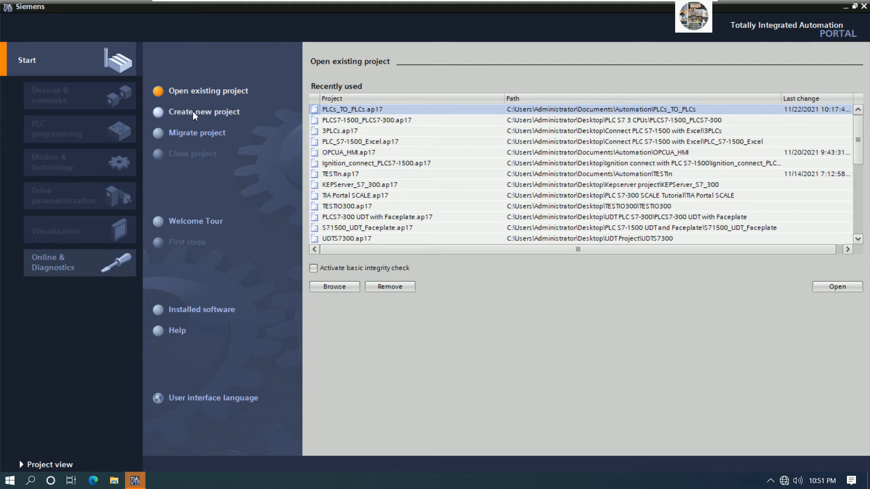
pyautogui.click(195, 116)
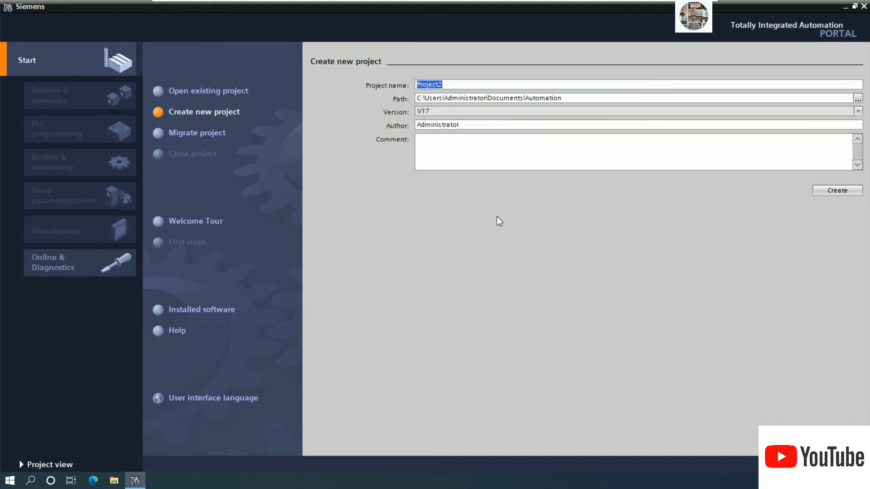
pyautogui.write('U')
pyautogui.write('pload')
pyautogui.write('_')
pyautogui.write('POC')
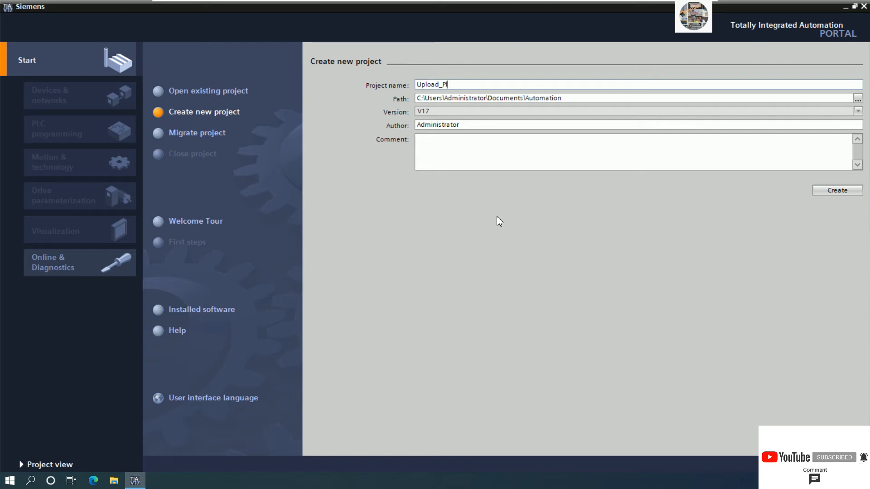
pyautogui.press('BackSpace')
pyautogui.press('BackSpace')
pyautogui.write('LC')
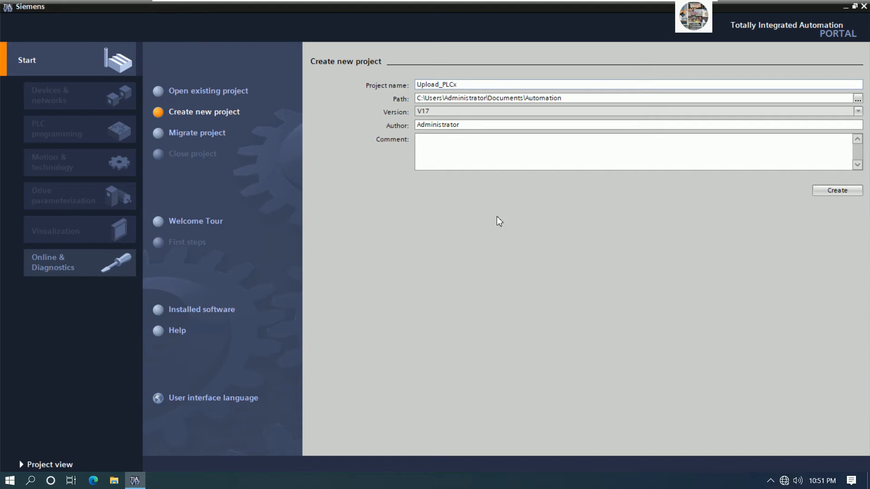
pyautogui.write('s')
pyautogui.click(836, 194)
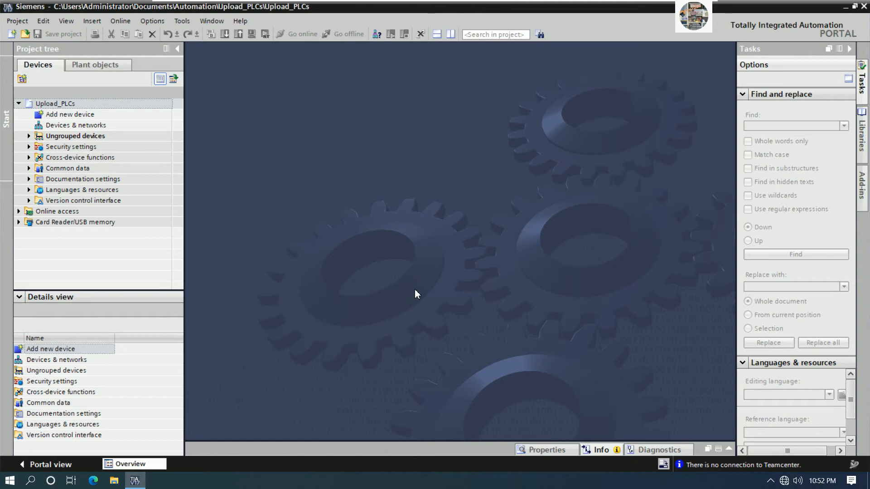
# Step: Open a blank Notepad note over the project and write "Now let me connect LAN cable from PLCs to my PC"
pyautogui.press('super+r')
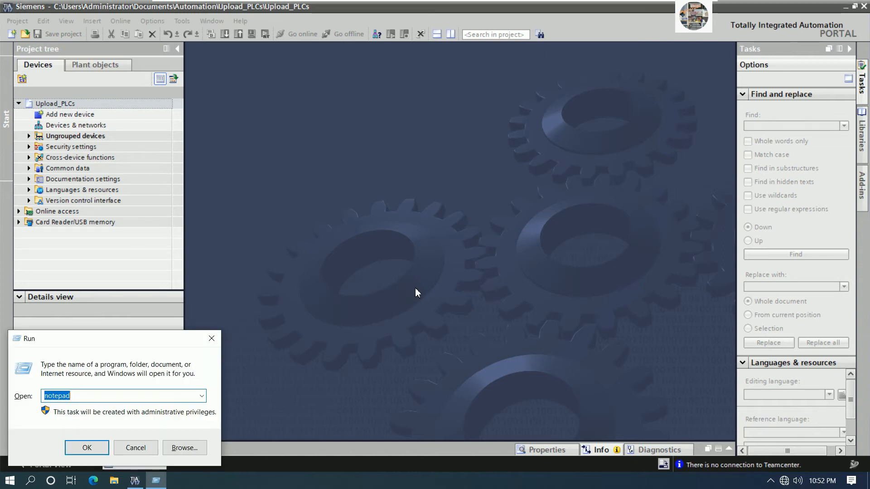
pyautogui.press('Return')
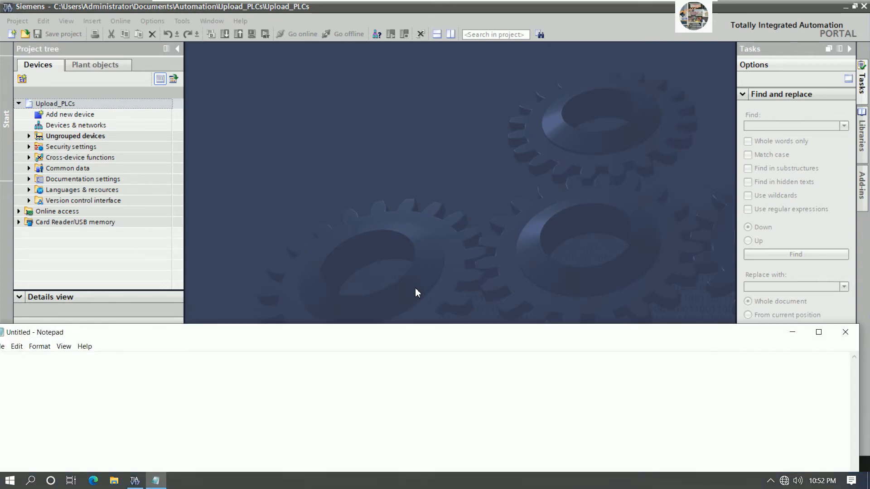
pyautogui.moveTo(241, 341); pyautogui.dragTo(252, 341)
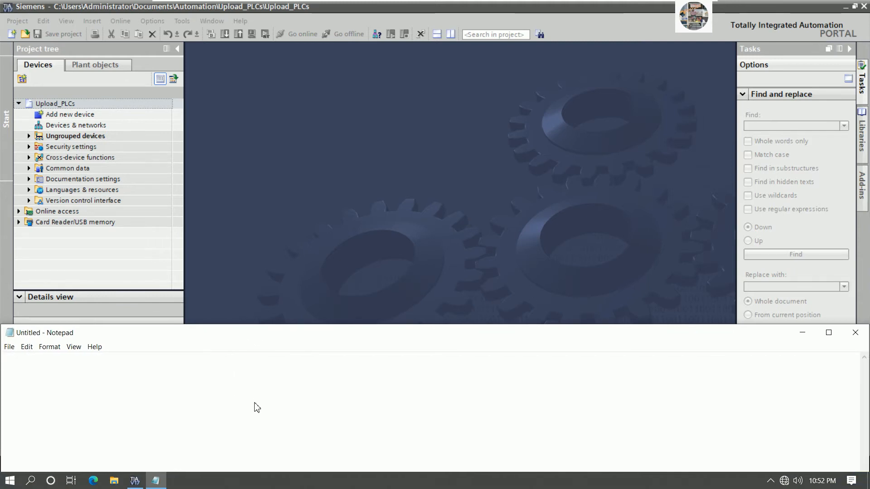
pyautogui.write('No')
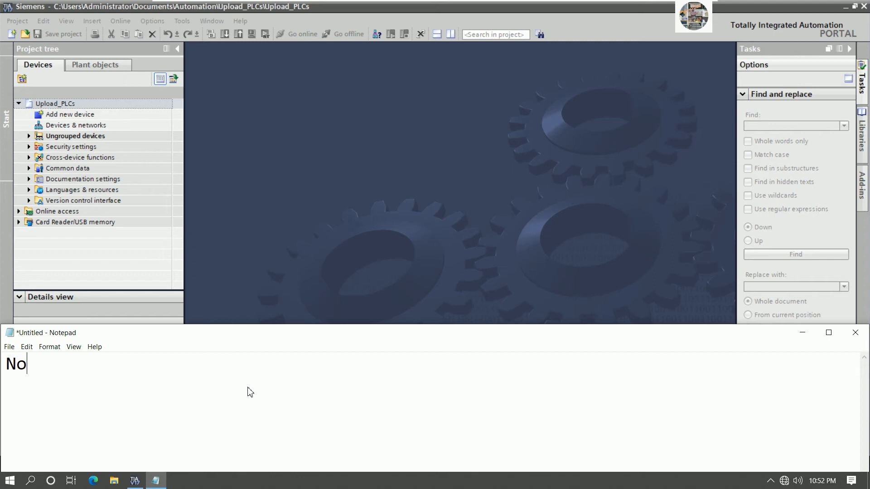
pyautogui.write('w let me ')
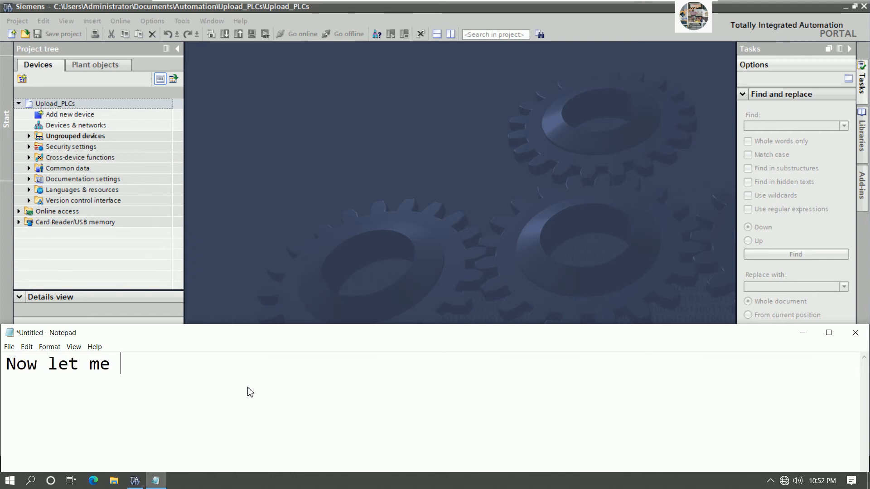
pyautogui.write('connect L')
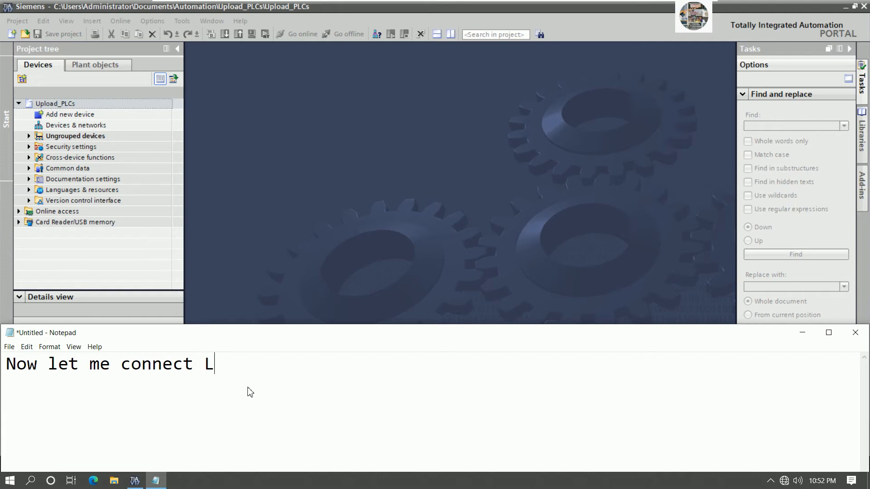
pyautogui.write('AN cabl')
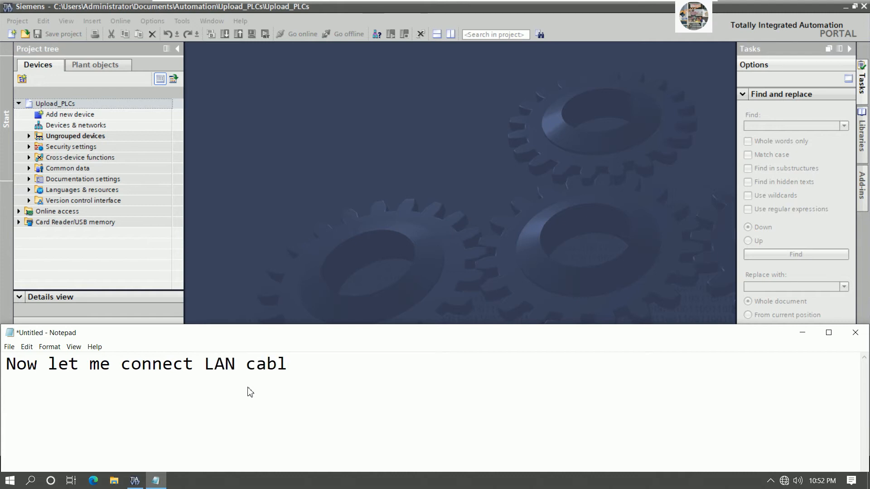
pyautogui.write('e from PLCs')
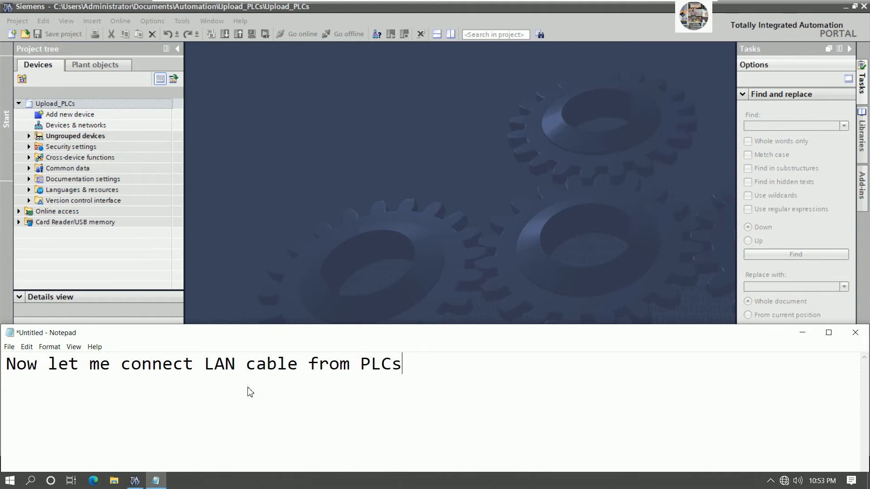
pyautogui.write(' to my PC')
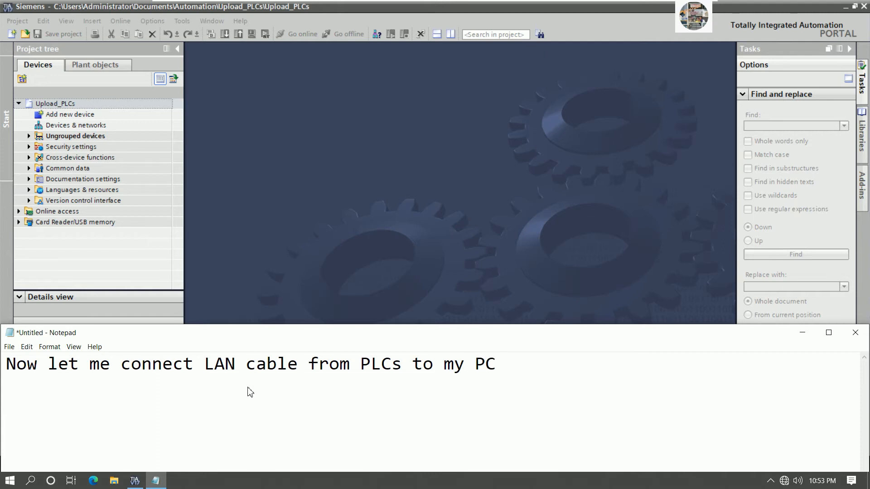
# Step: Check the Ethernet0 adapter among the Windows network connections and return to the Upload_PLCs project
pyautogui.click(801, 335)
pyautogui.rightClick(784, 482)
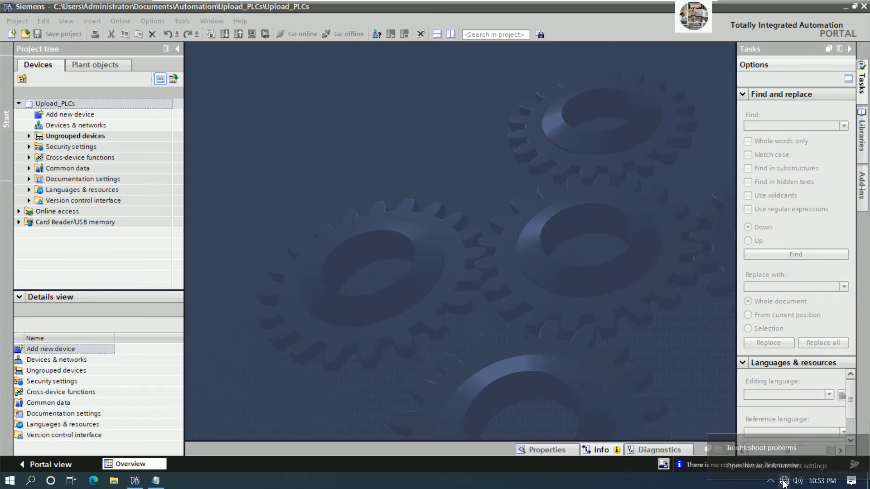
pyautogui.click(785, 470)
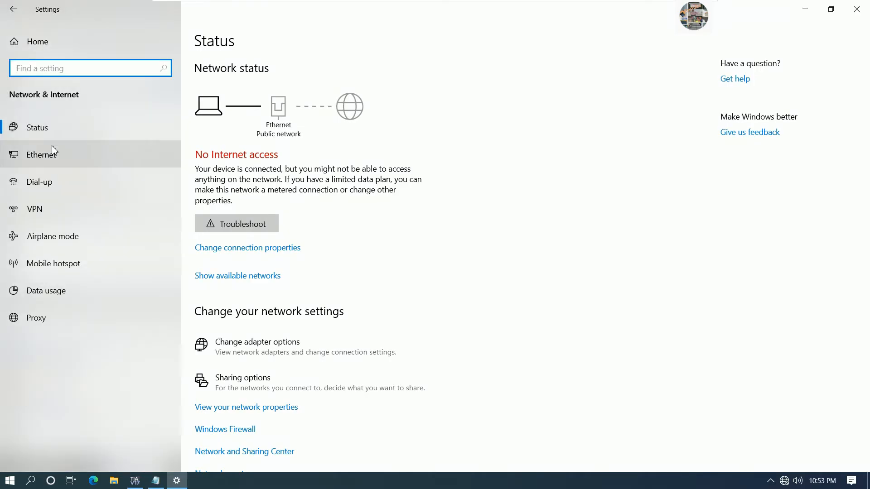
pyautogui.click(56, 154)
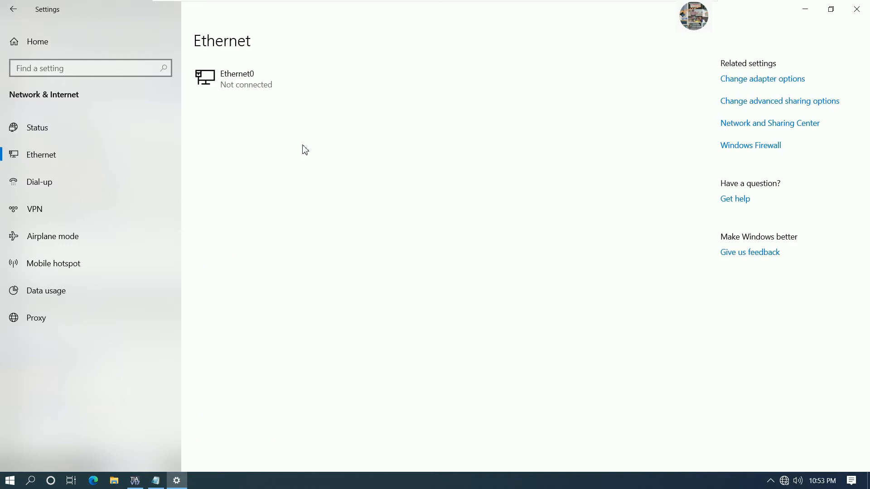
pyautogui.click(732, 87)
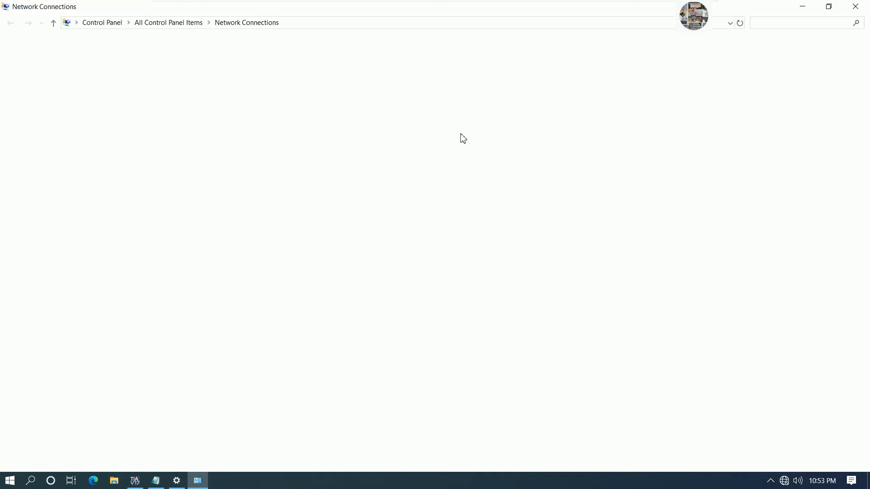
pyautogui.click(402, 84)
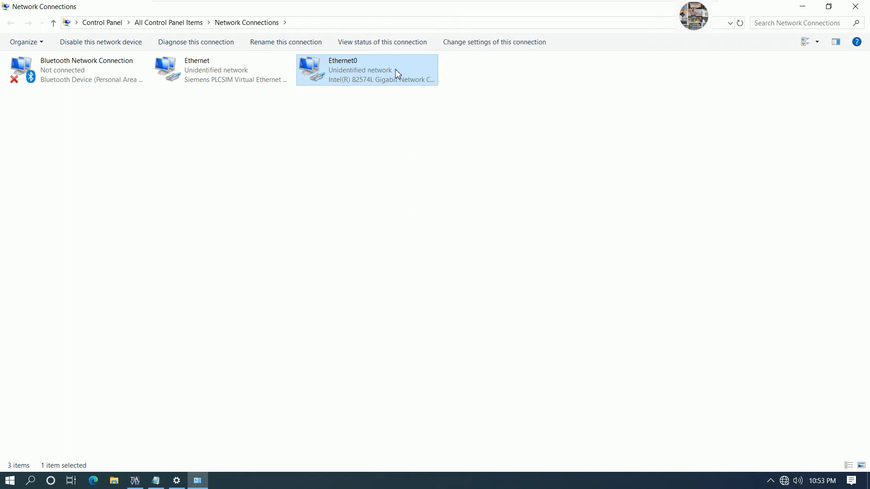
pyautogui.click(861, 10)
pyautogui.click(858, 8)
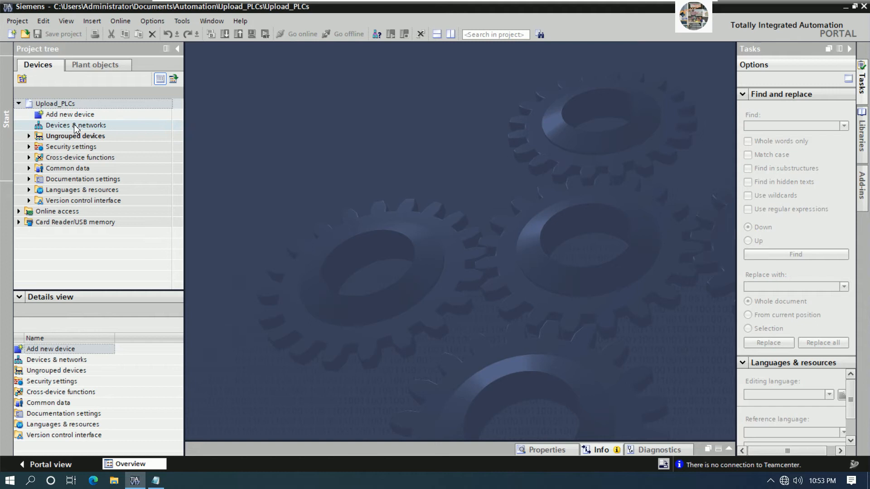
# Step: Try to go online with the Upload_PLCs project itself as the selected object
pyautogui.click(65, 103)
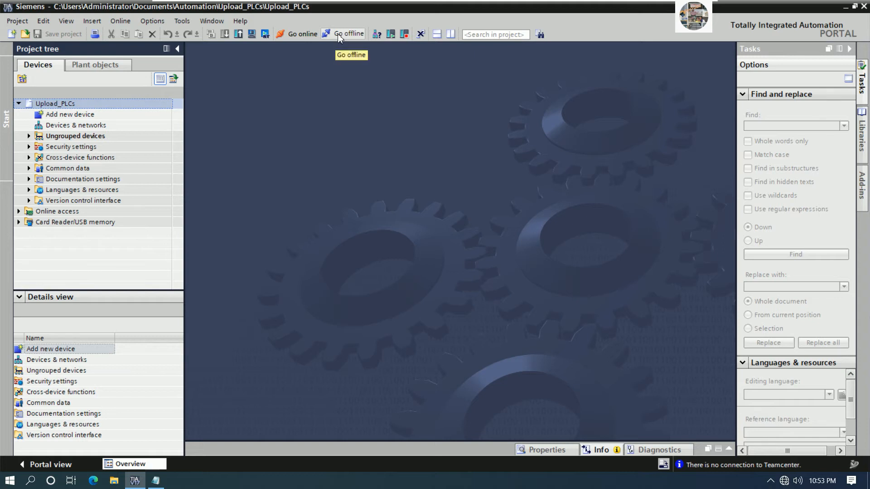
pyautogui.click(295, 34)
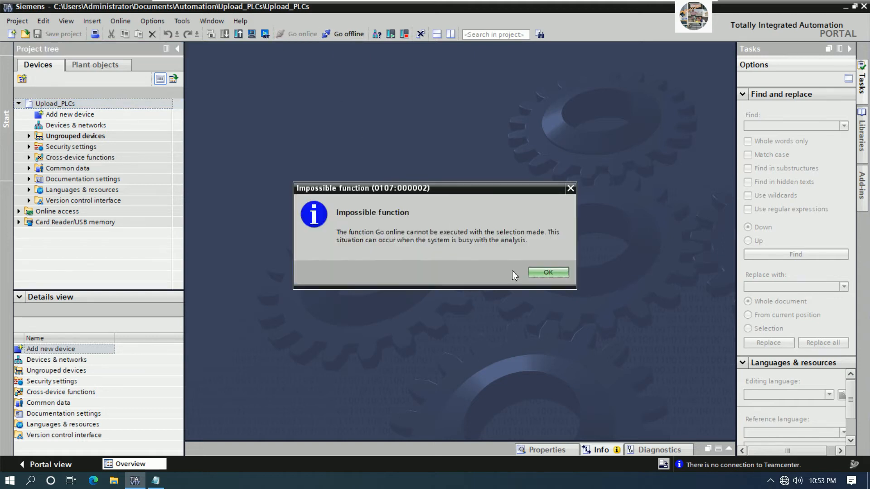
pyautogui.click(548, 272)
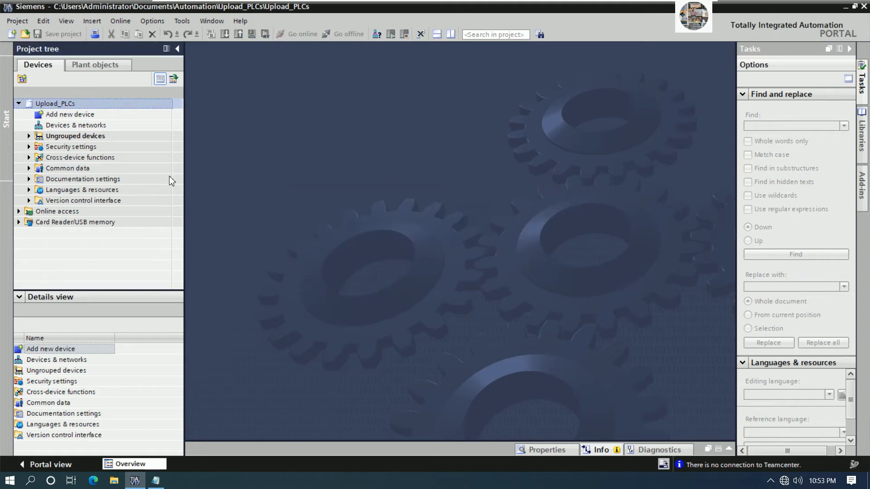
pyautogui.click(74, 116)
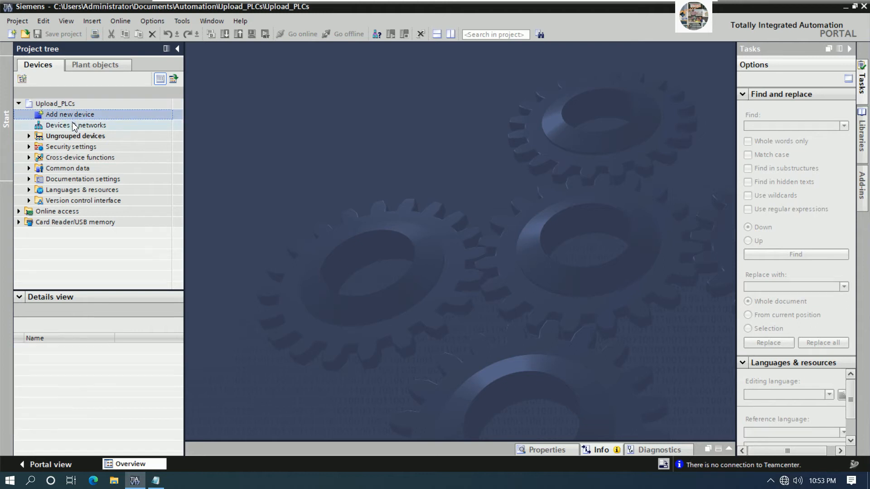
pyautogui.click(73, 125)
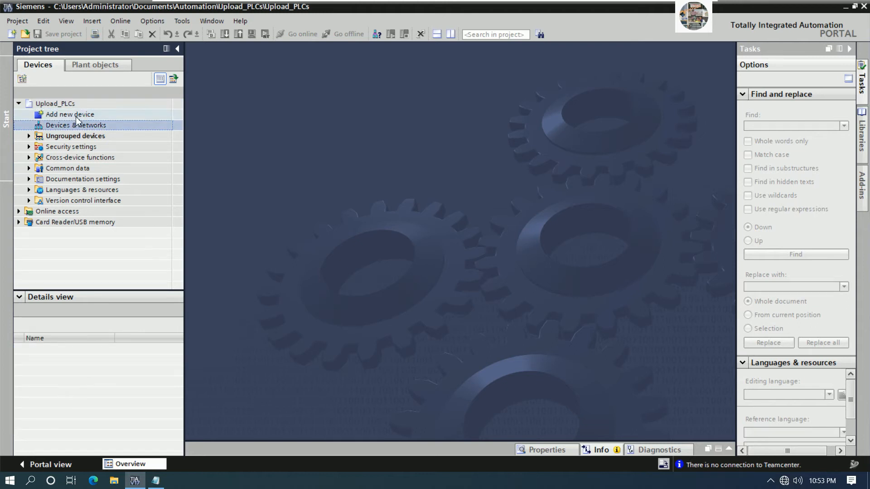
pyautogui.click(64, 105)
# Step: Add an S7-1500 controller CPU 1515-2 PN with article number 6ES7 515-2AM02-0AB0 and firmware V2.9 to the project
pyautogui.click(71, 116)
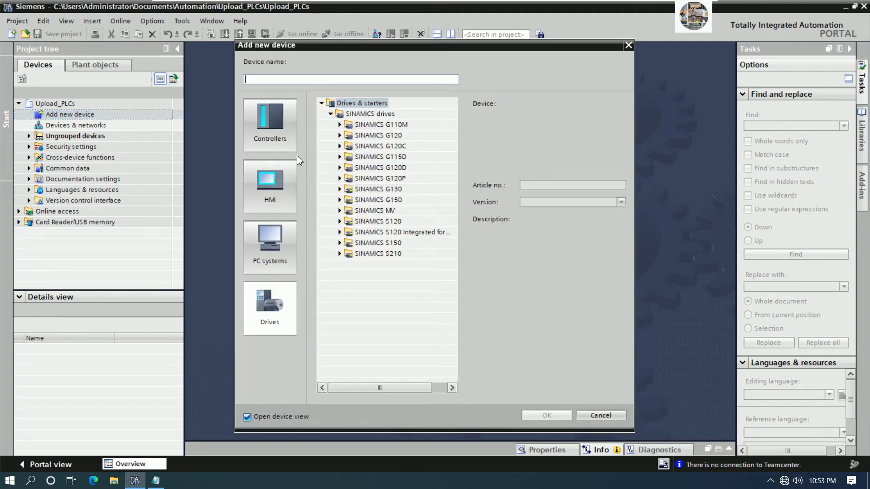
pyautogui.click(273, 136)
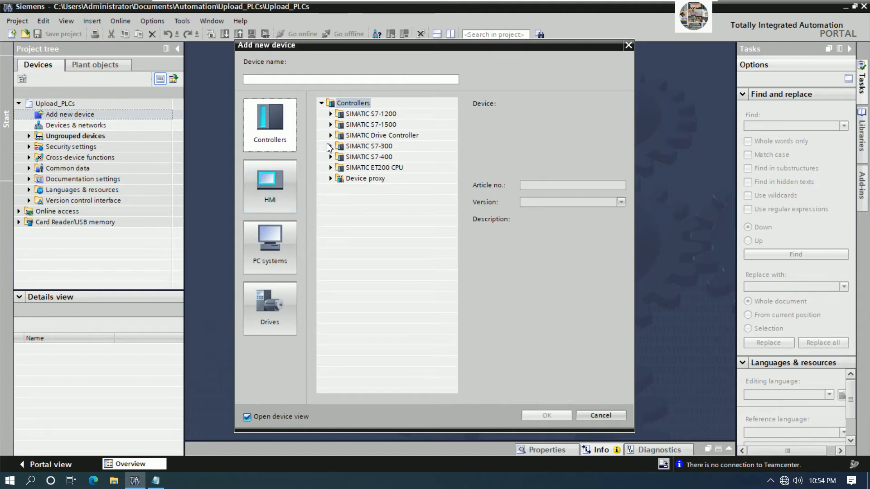
pyautogui.click(331, 124)
pyautogui.click(339, 135)
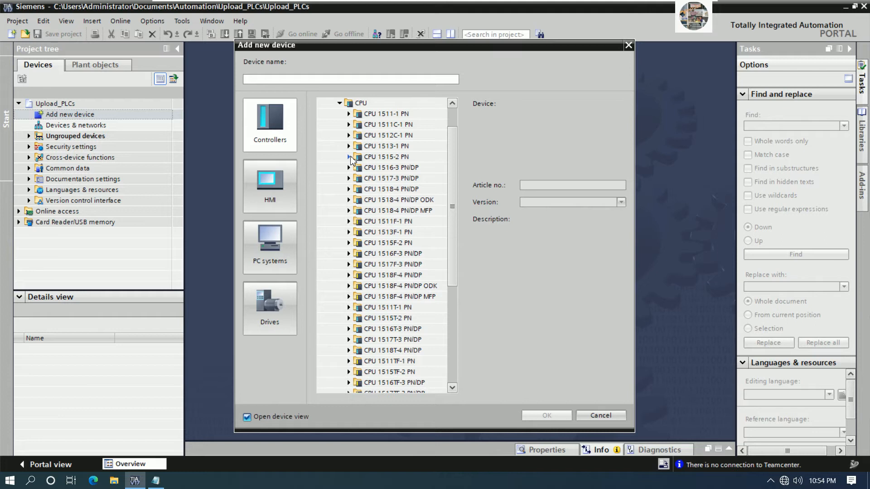
pyautogui.click(349, 157)
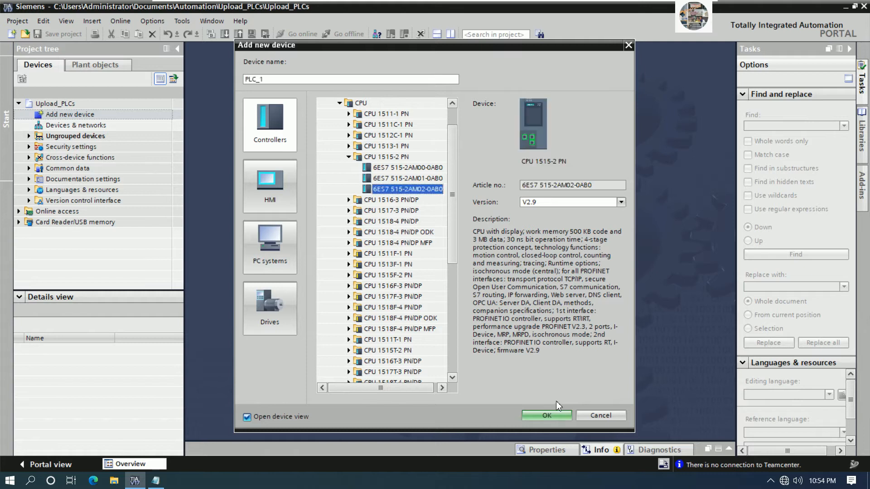
pyautogui.click(551, 415)
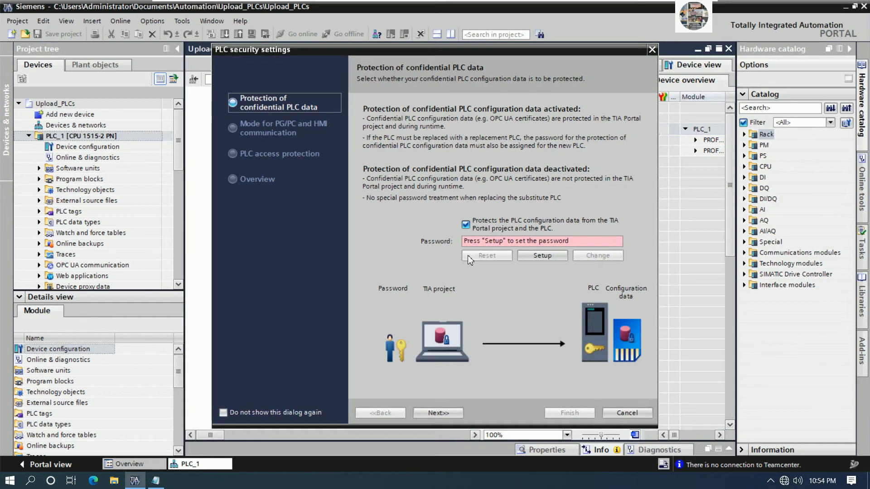
# Step: Configure the PLC security settings with confidential data protection disabled, legacy and secure PG/PC communication permitted, and full access (no protection)
pyautogui.click(466, 225)
pyautogui.click(431, 413)
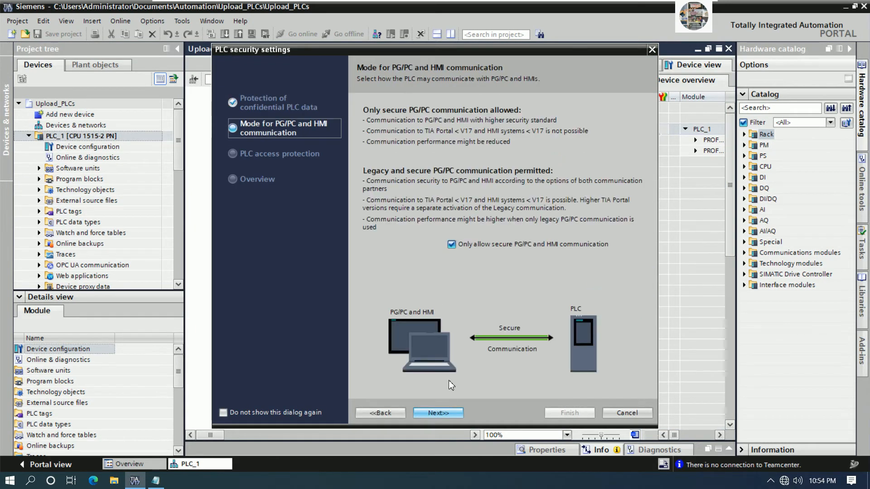
pyautogui.click(454, 243)
pyautogui.click(439, 410)
pyautogui.click(534, 276)
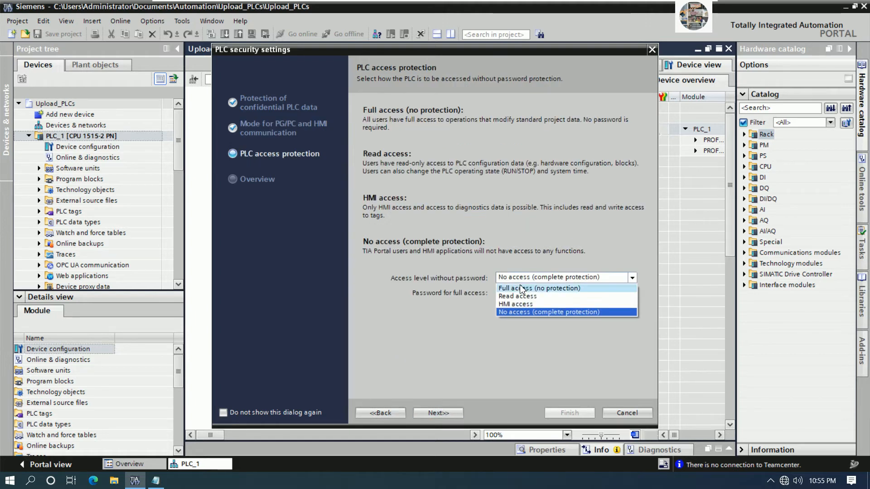
pyautogui.click(516, 285)
pyautogui.click(438, 413)
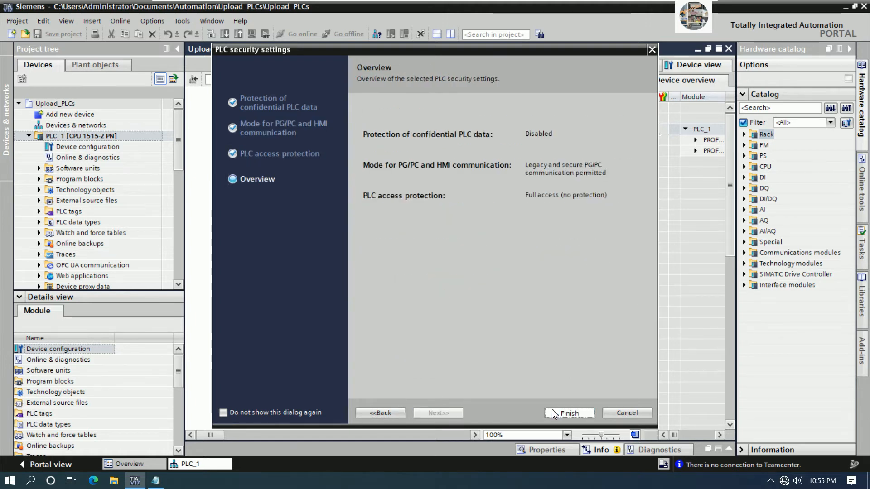
pyautogui.click(569, 413)
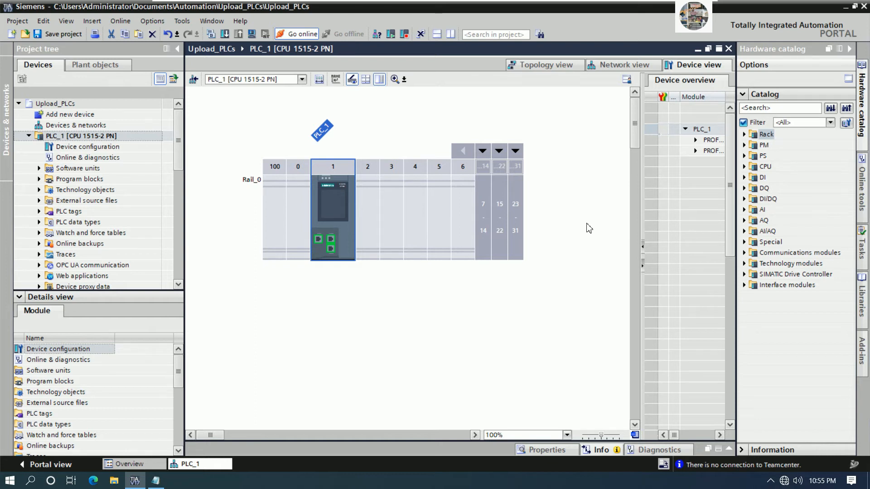
# Step: Go online with PLC_1 through the Intel(R) 82574L Gigabit Network Connection, connecting to CPU1 at 192.168.0.1 and accepting it as trusted
pyautogui.hotkey('ctrl', 'k')
pyautogui.click(579, 165)
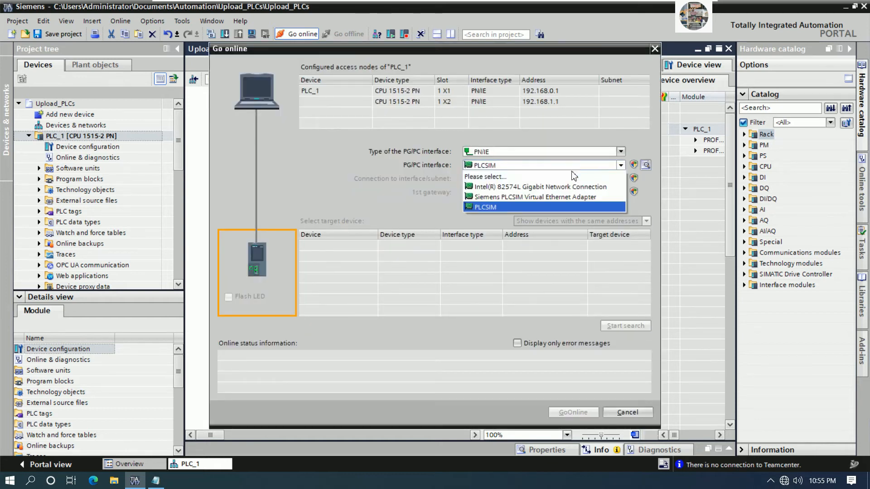
pyautogui.click(543, 188)
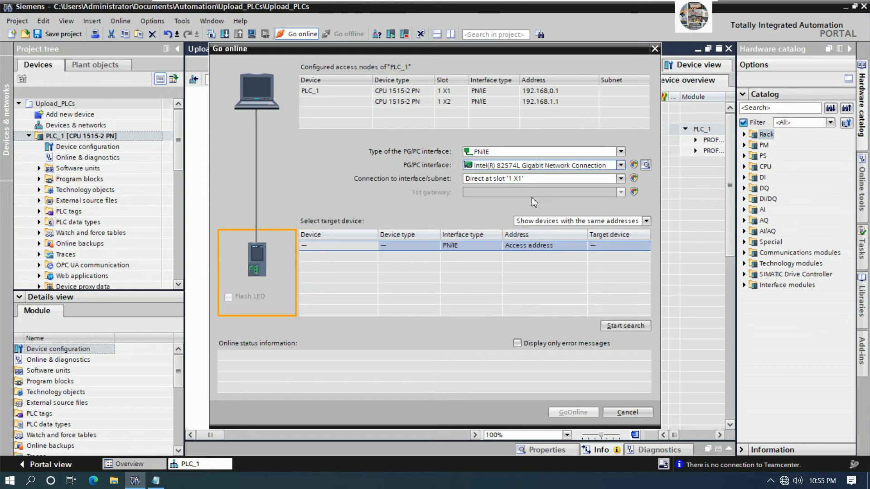
pyautogui.click(625, 327)
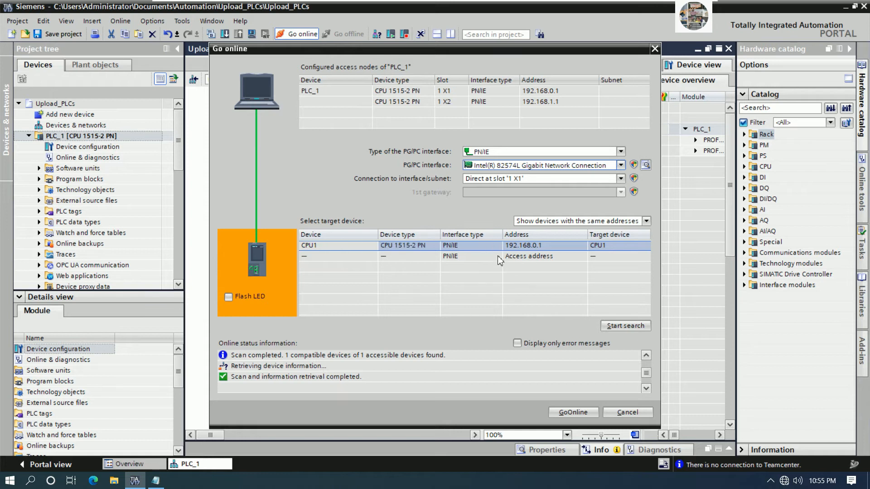
pyautogui.click(572, 413)
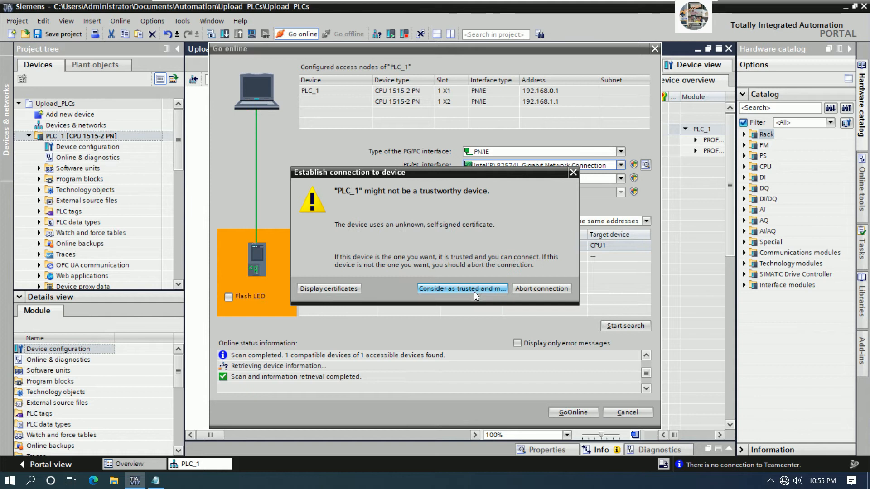
pyautogui.click(447, 290)
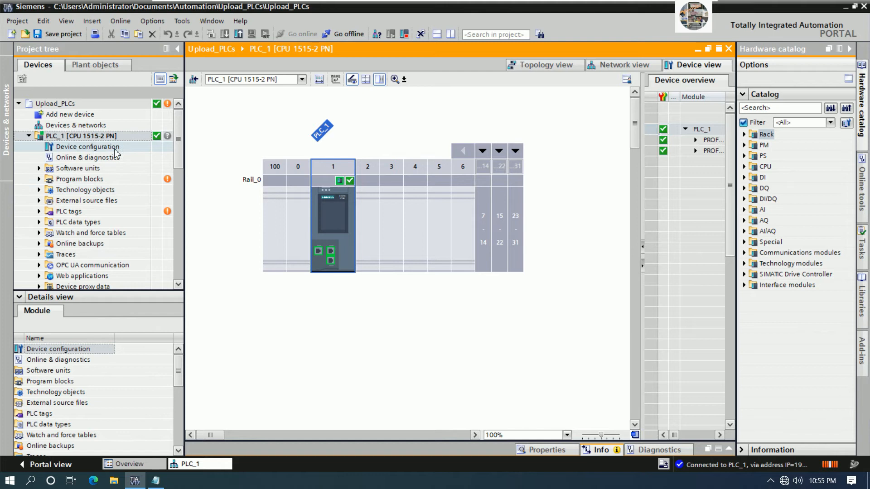
# Step: Upload the software from the connected device into PLC_1, approving the program blocks precondition check
pyautogui.click(108, 138)
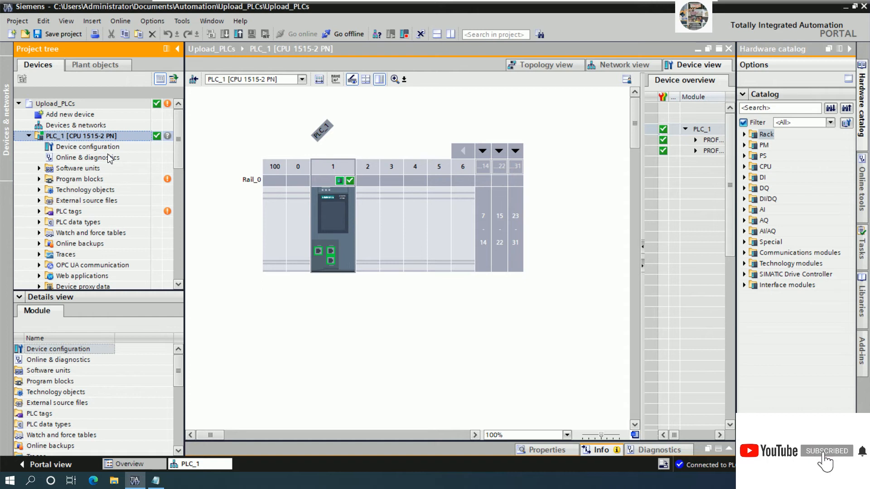
pyautogui.rightClick(109, 157)
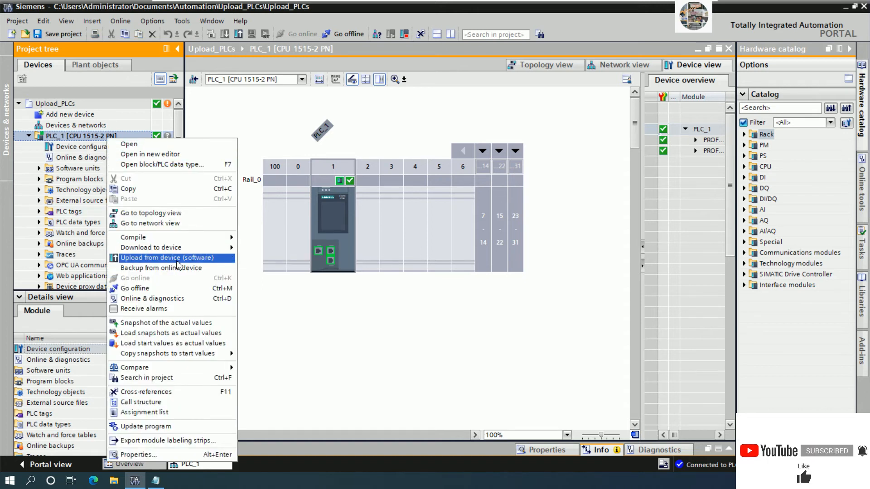
pyautogui.click(212, 261)
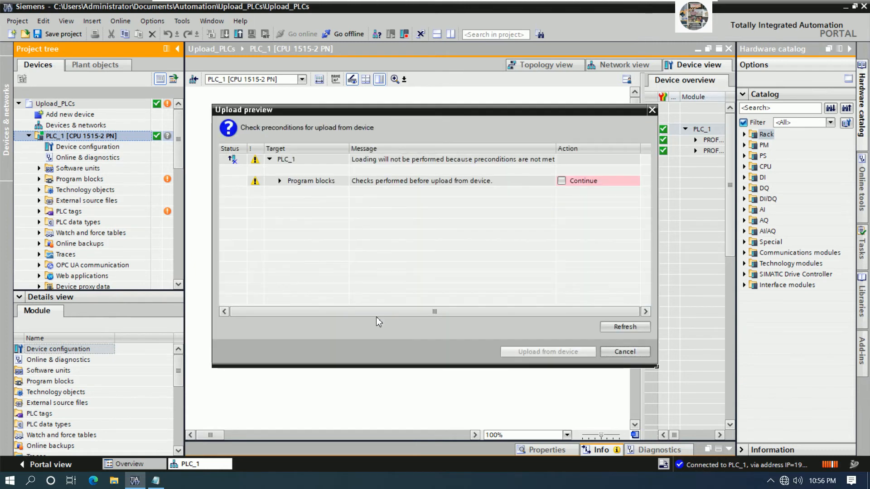
pyautogui.click(562, 181)
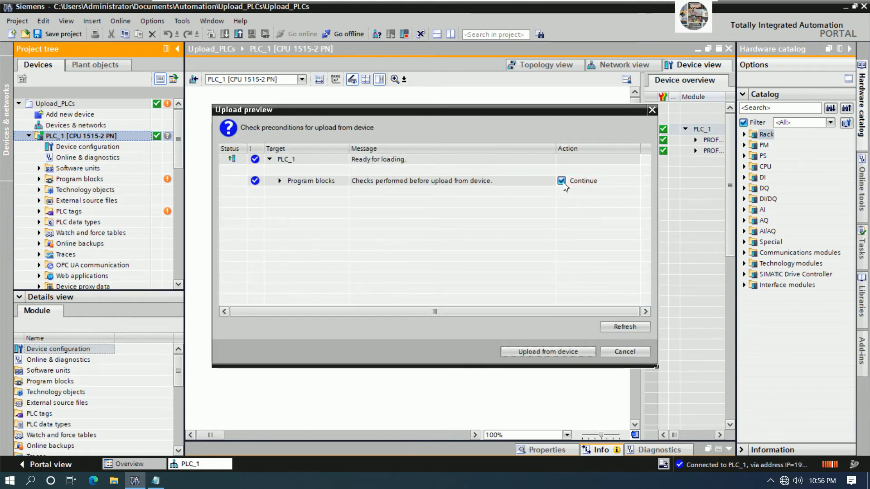
pyautogui.click(536, 352)
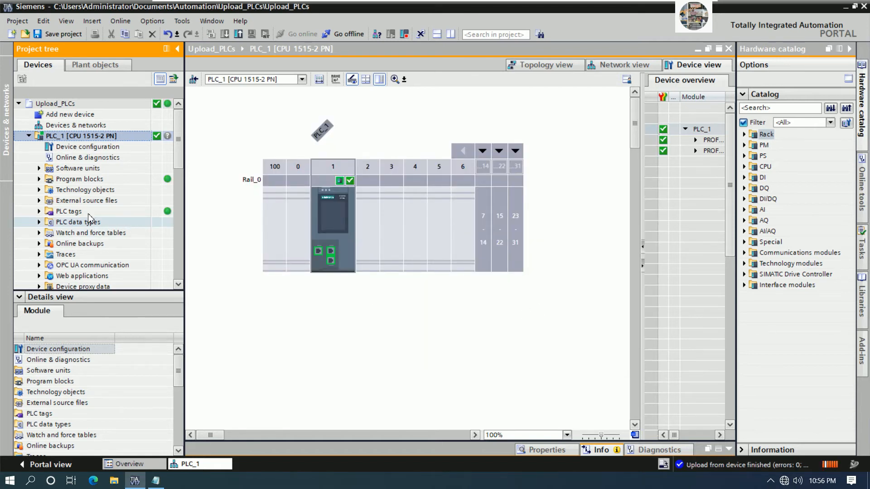
# Step: Review the uploaded program blocks of PLC_1 and collapse the PLC's branch in the project tree
pyautogui.click(39, 179)
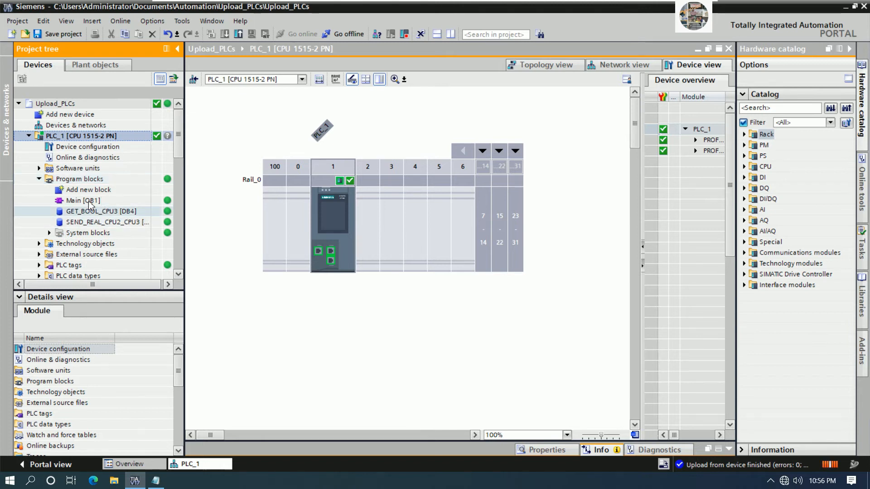
pyautogui.click(39, 179)
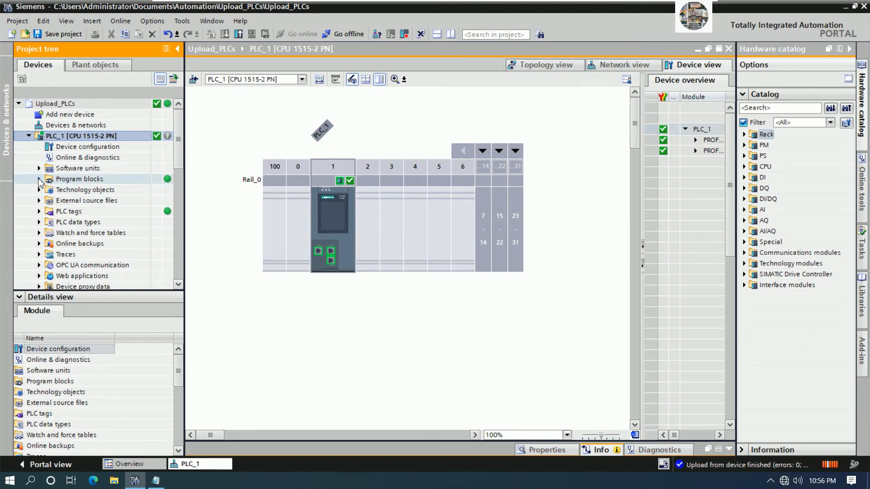
pyautogui.click(29, 136)
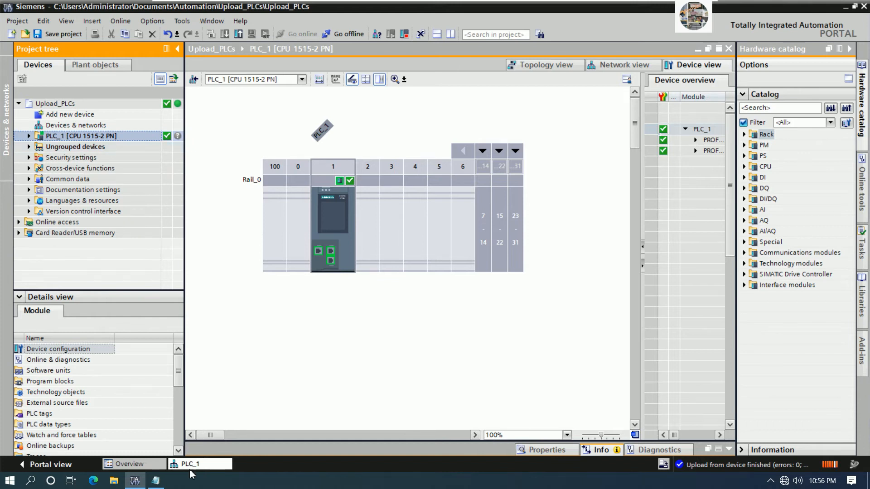
# Step: Switch to Notepad and add the lines "Done for PLC1" and "Now let upload project from PLC2 (CPU 1513-1PN)" to the note
pyautogui.click(159, 483)
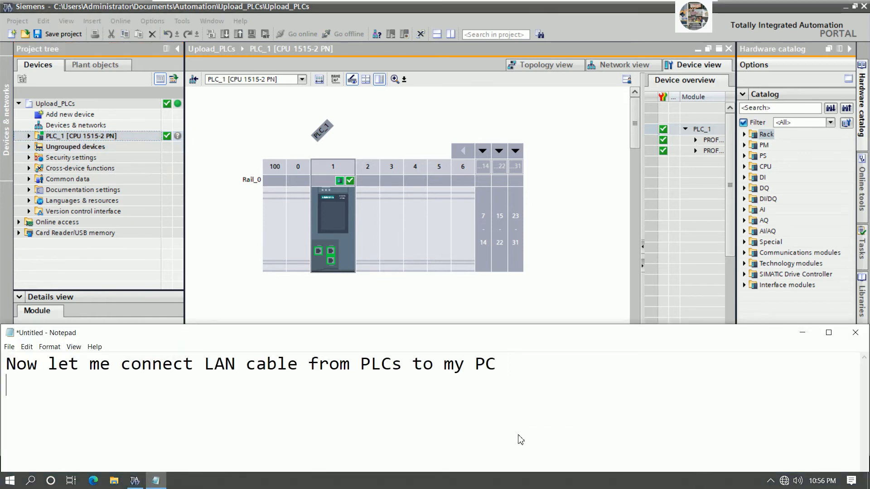
pyautogui.press('Return')
pyautogui.write('Done for PLC1')
pyautogui.press('Return')
pyautogui.write('Now let u')
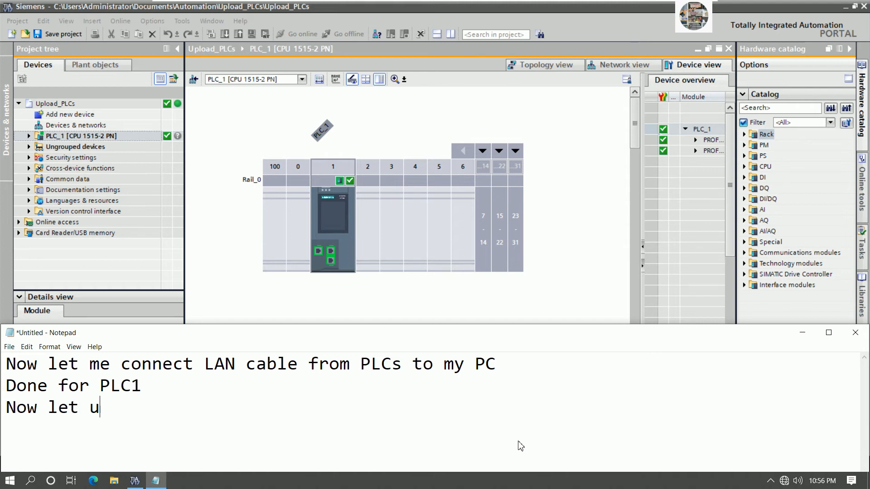
pyautogui.write('pload proj')
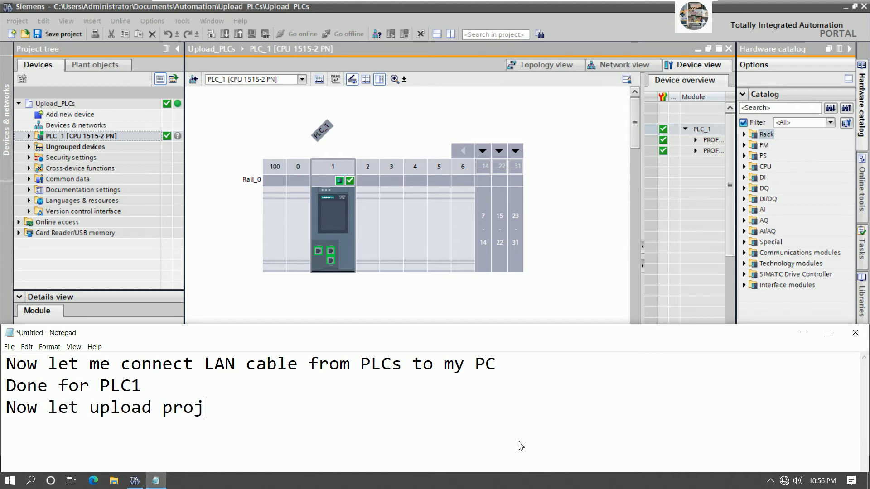
pyautogui.write('ect from')
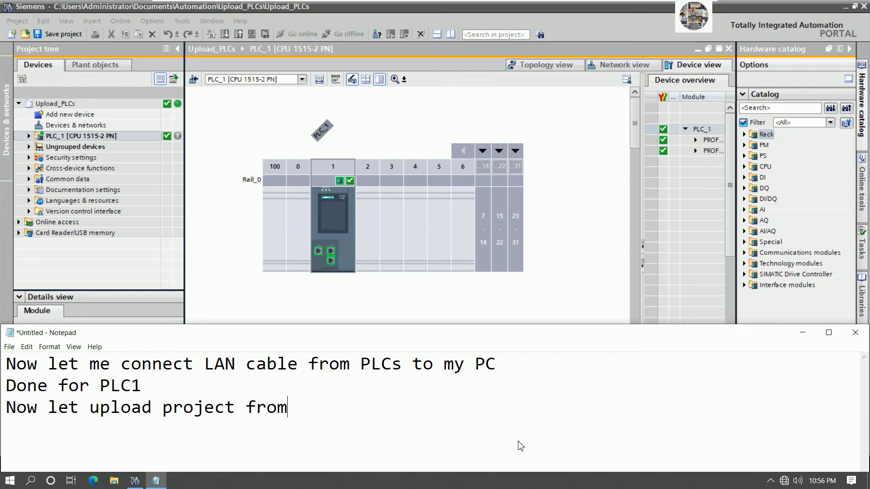
pyautogui.write(' PLC 2(CPU')
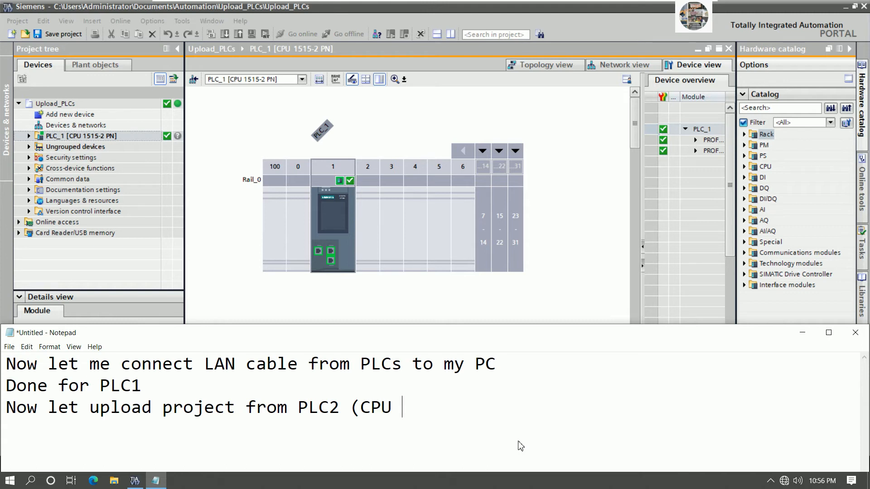
pyautogui.write(' 1513-1PN')
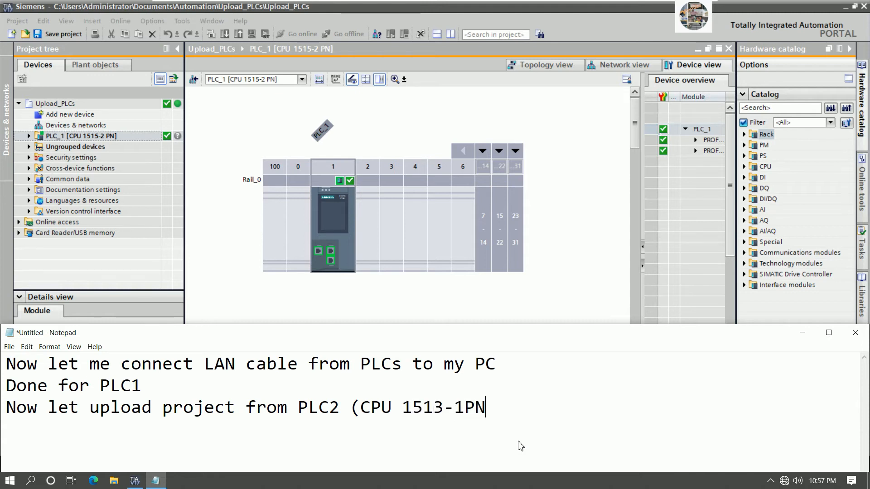
pyautogui.write(')')
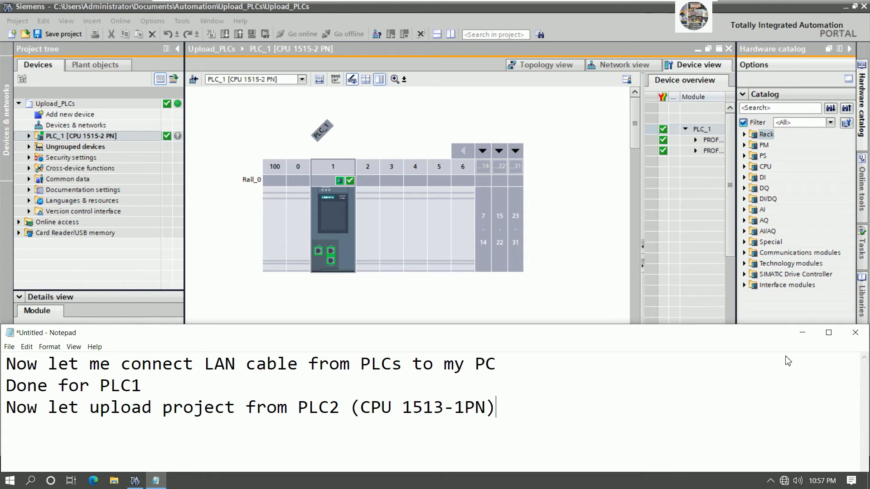
pyautogui.click(801, 336)
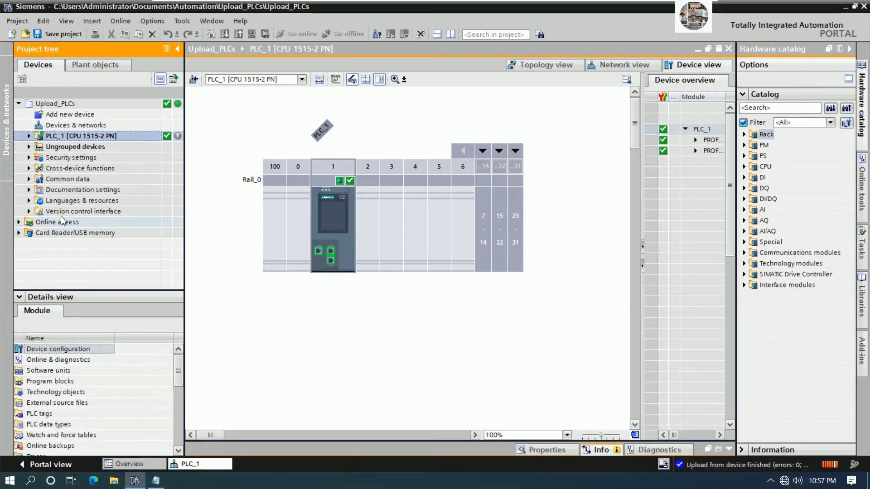
# Step: Add a SIMATIC S7-1500 controller, CPU 1513-1 PN with article number 6ES7 513-1AL02-0AB0, to the Upload_PLCs project
pyautogui.doubleClick(88, 118)
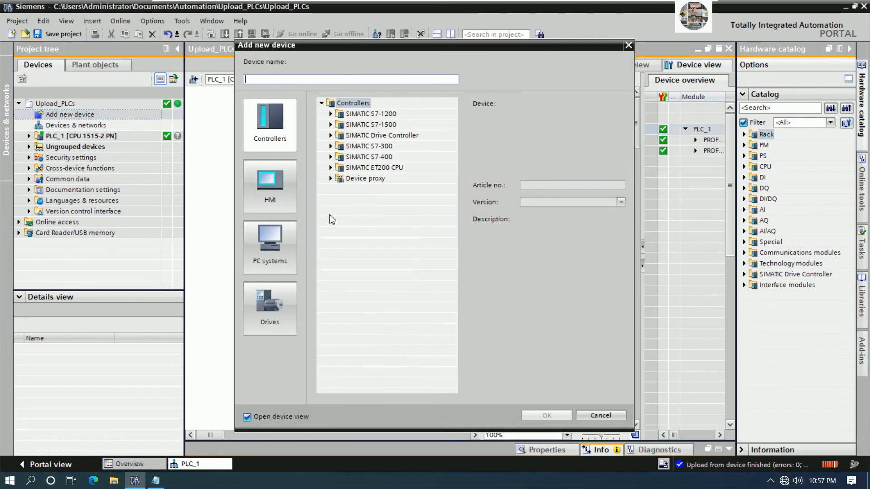
pyautogui.click(331, 125)
pyautogui.click(340, 135)
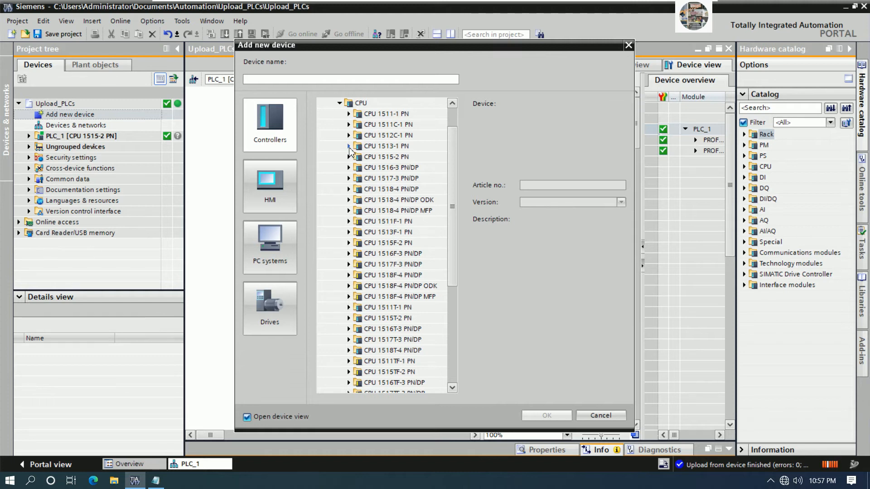
pyautogui.click(349, 146)
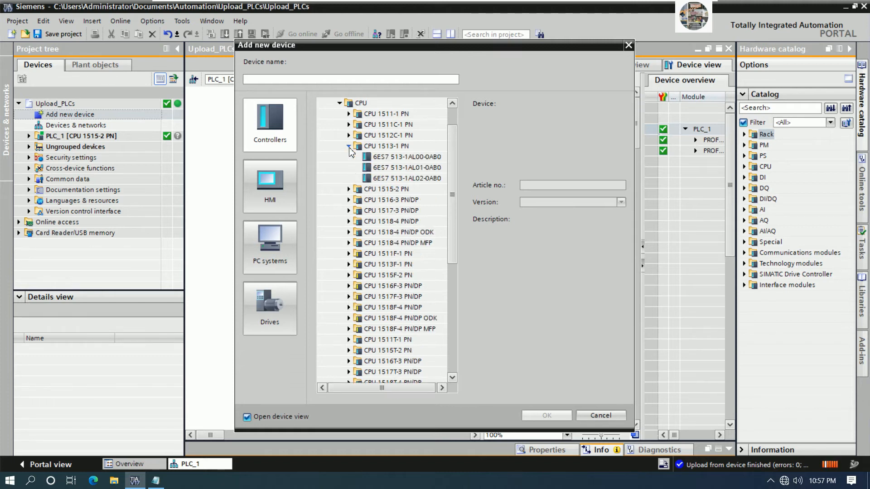
pyautogui.click(389, 177)
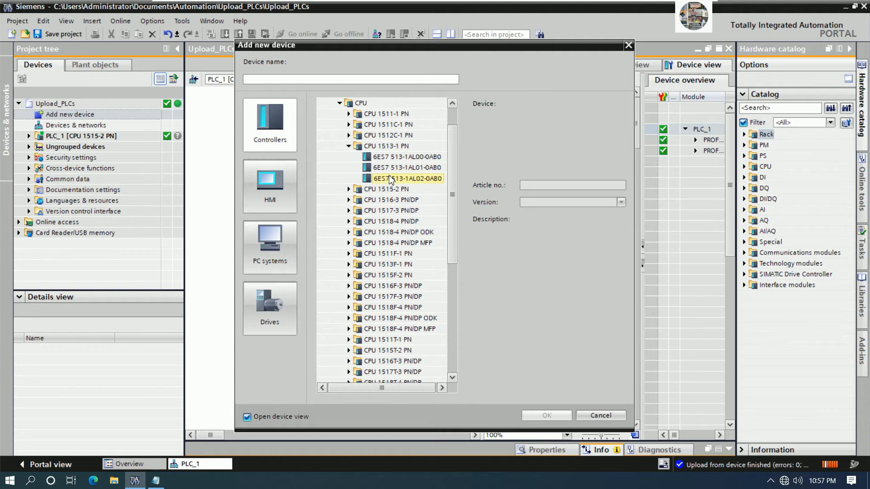
pyautogui.click(569, 414)
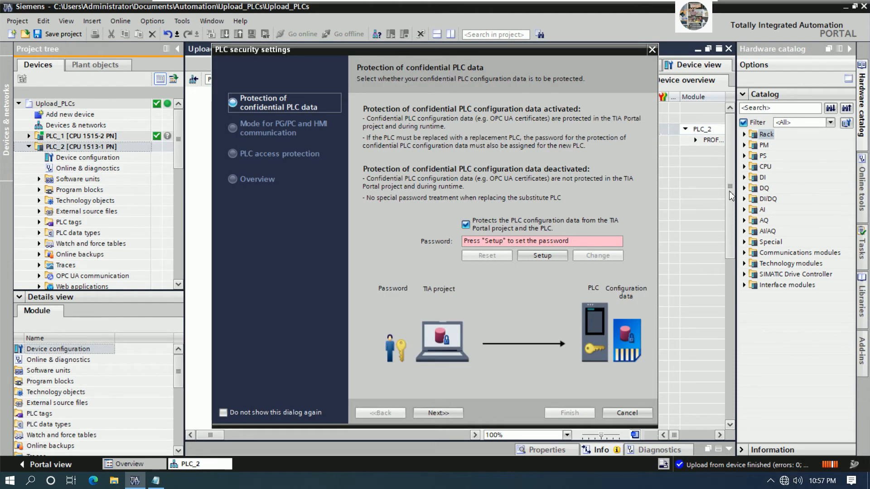
# Step: Configure PLC_2's security settings with confidential data protection disabled, legacy and secure PG/PC communication permitted, and full access (no protection)
pyautogui.click(495, 227)
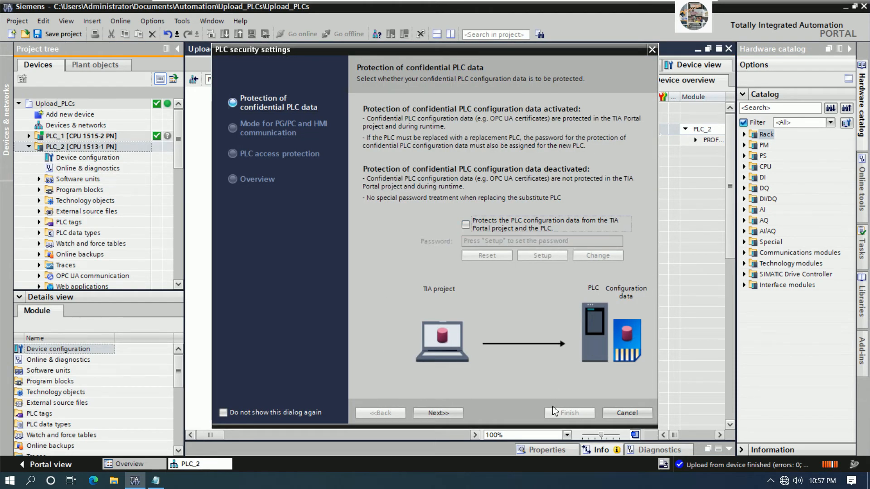
pyautogui.click(449, 414)
pyautogui.click(464, 247)
pyautogui.click(438, 413)
pyautogui.click(540, 280)
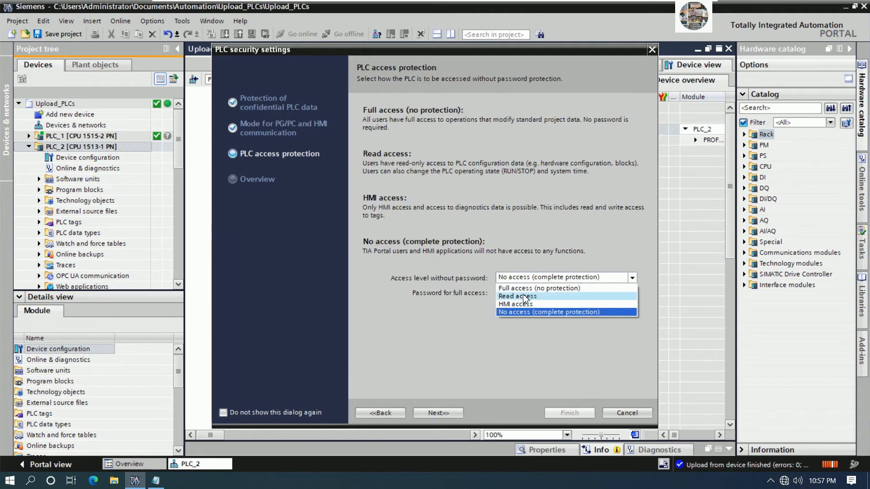
pyautogui.click(526, 290)
pyautogui.click(438, 413)
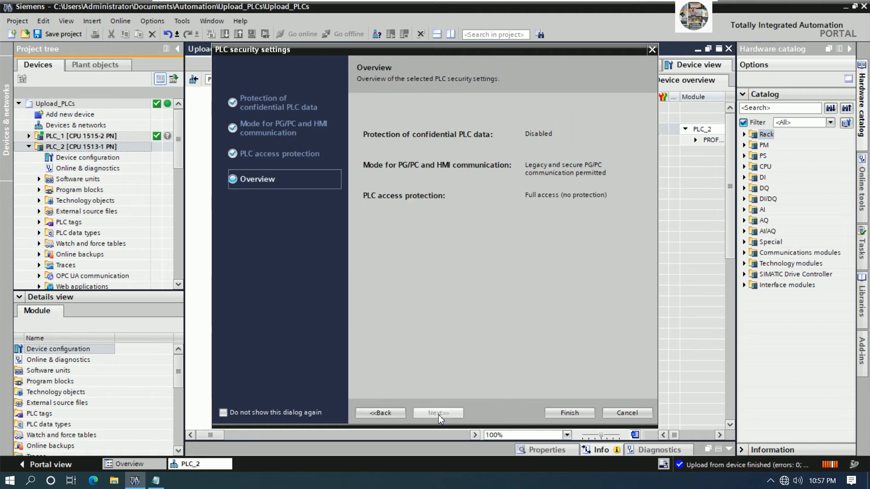
pyautogui.click(570, 413)
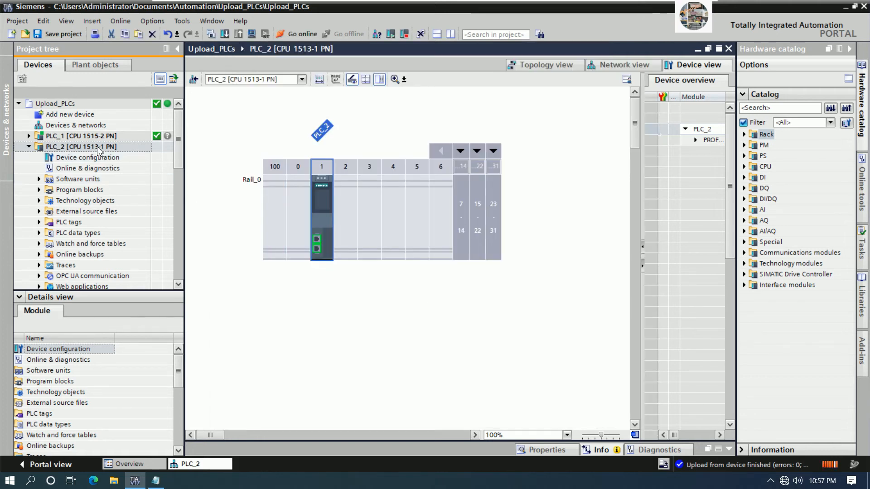
pyautogui.click(297, 35)
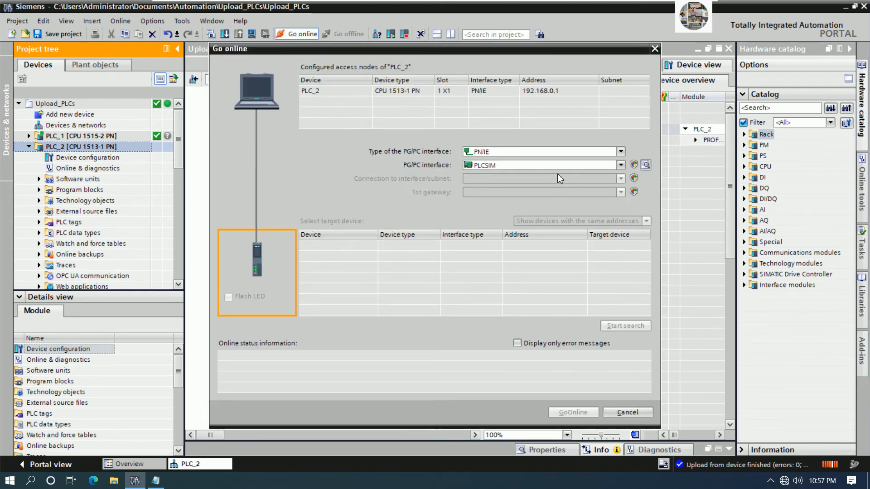
pyautogui.click(558, 165)
pyautogui.click(530, 185)
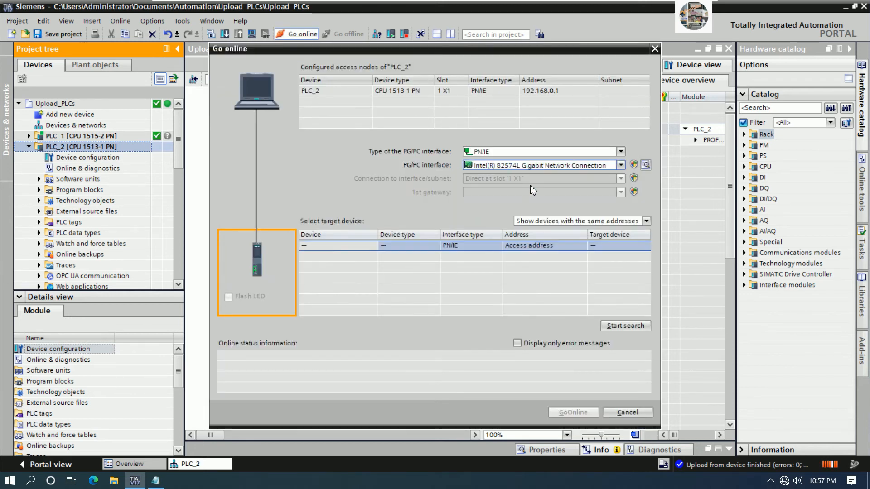
pyautogui.click(622, 326)
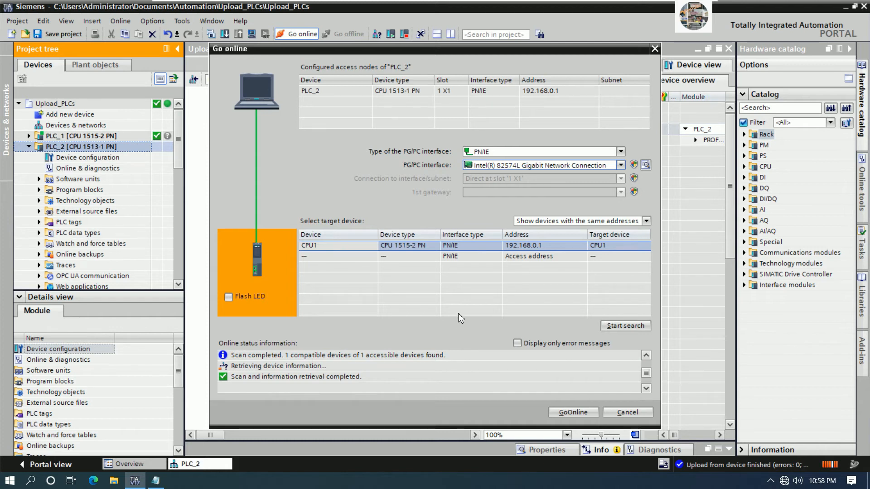
pyautogui.click(570, 224)
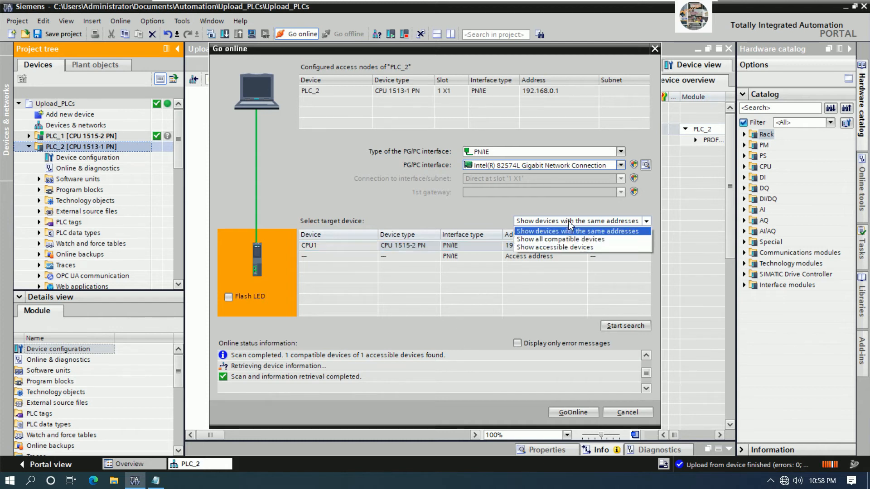
pyautogui.click(557, 240)
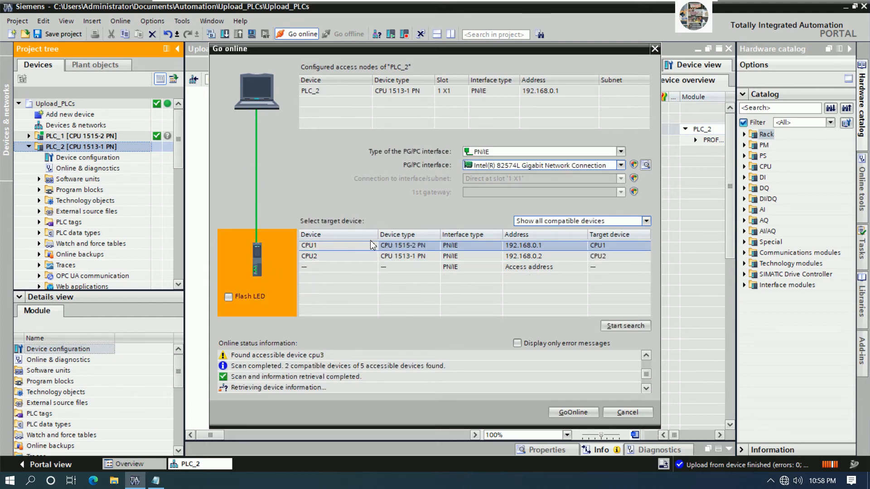
pyautogui.click(369, 256)
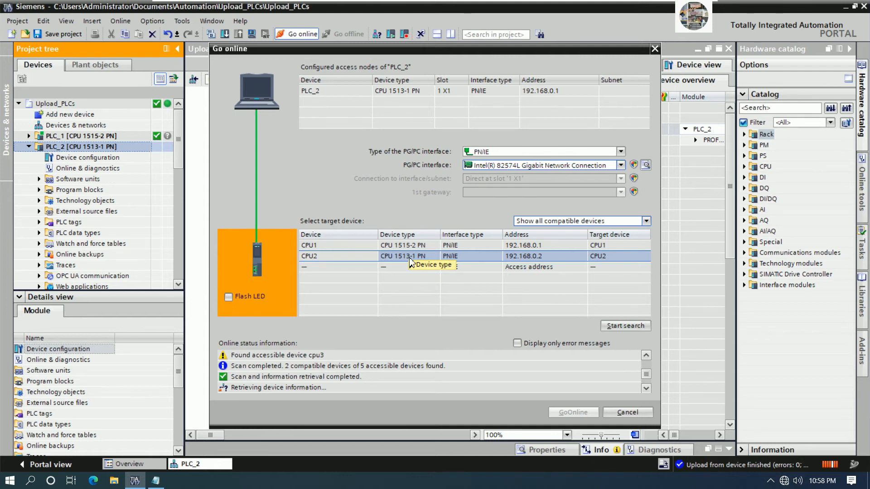
pyautogui.click(618, 327)
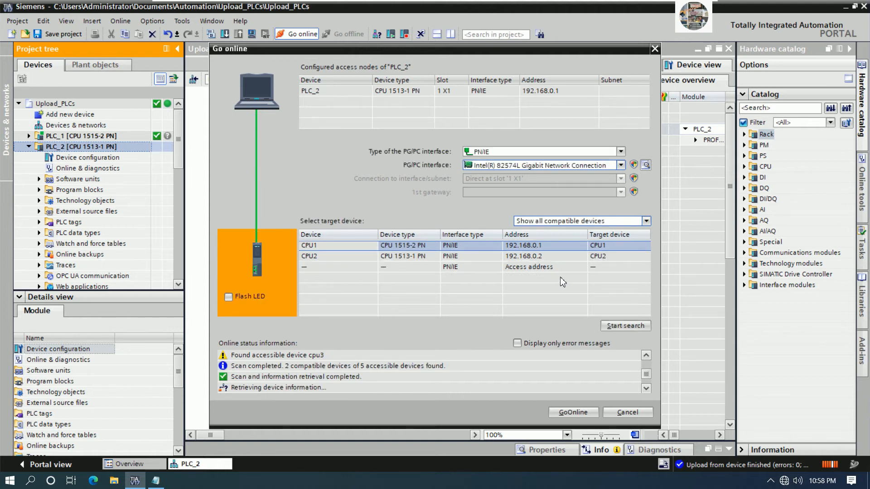
pyautogui.click(414, 257)
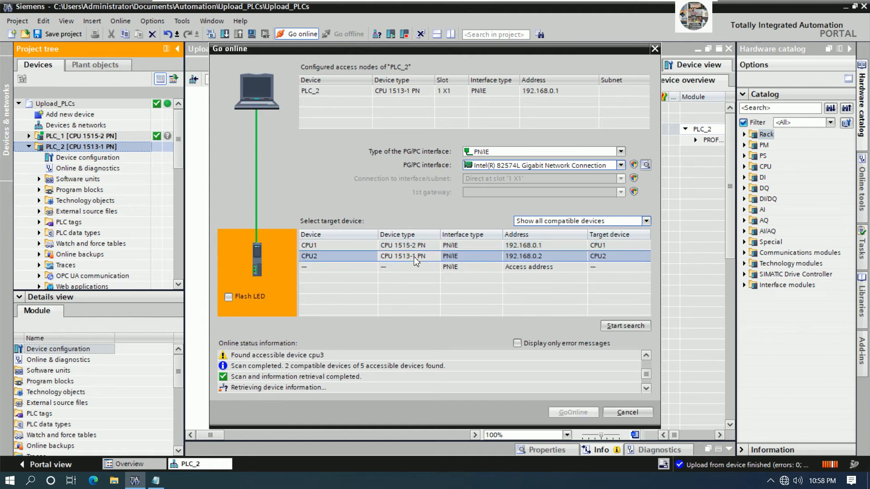
pyautogui.click(622, 411)
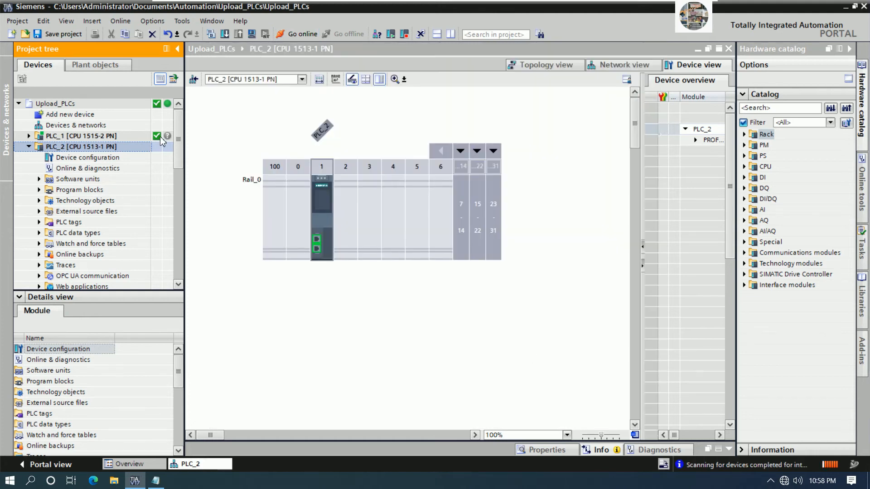
# Step: Take PLC_1 offline to end its online connection
pyautogui.click(116, 135)
pyautogui.click(335, 35)
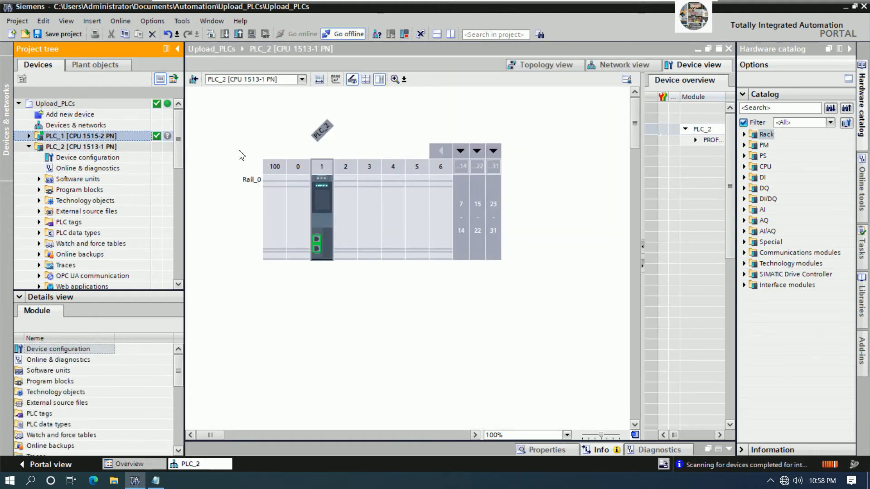
# Step: Go online with PLC_2 through the Intel(R) 82574L Gigabit Network Connection, searching all accessible devices and connecting to CPU2 at 192.168.0.2
pyautogui.click(100, 146)
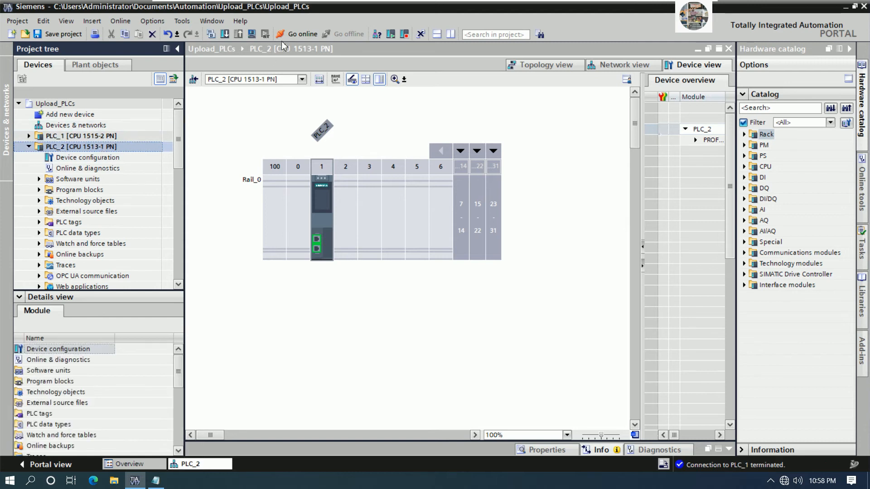
pyautogui.hotkey('ctrl', 'k')
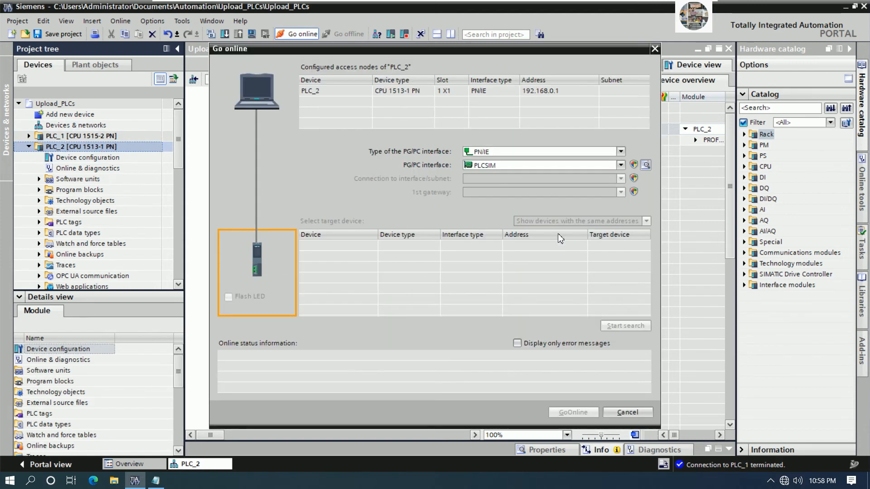
pyautogui.click(546, 166)
pyautogui.click(544, 187)
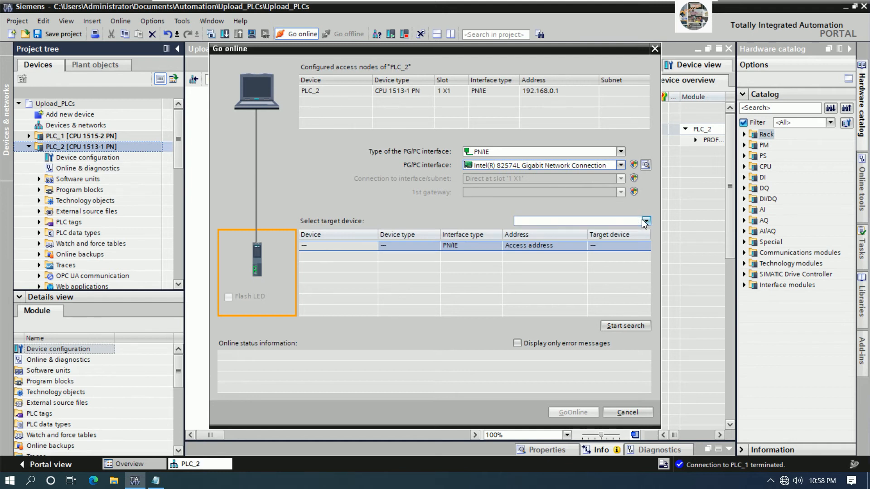
pyautogui.click(643, 222)
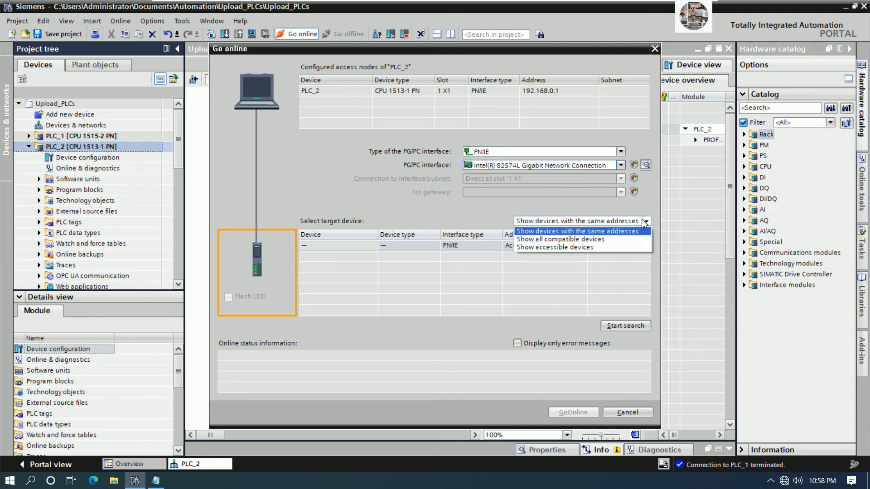
pyautogui.click(560, 248)
pyautogui.click(616, 323)
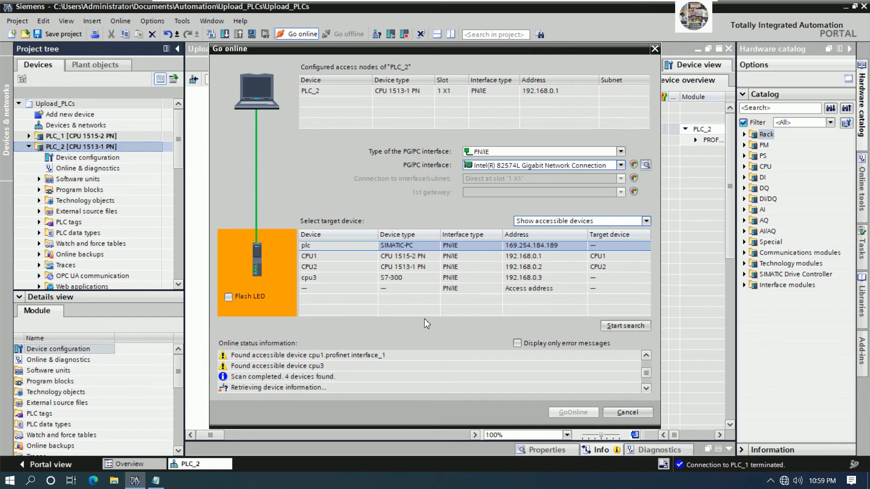
pyautogui.click(389, 267)
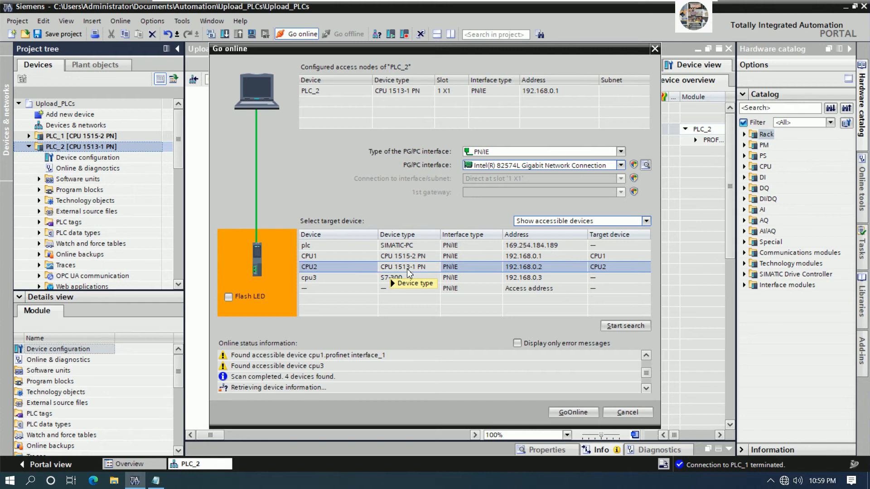
pyautogui.click(570, 411)
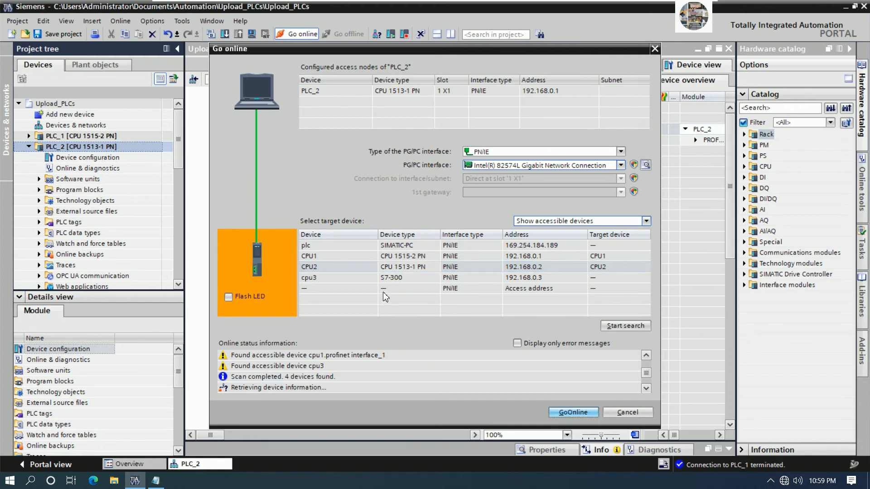
pyautogui.click(447, 292)
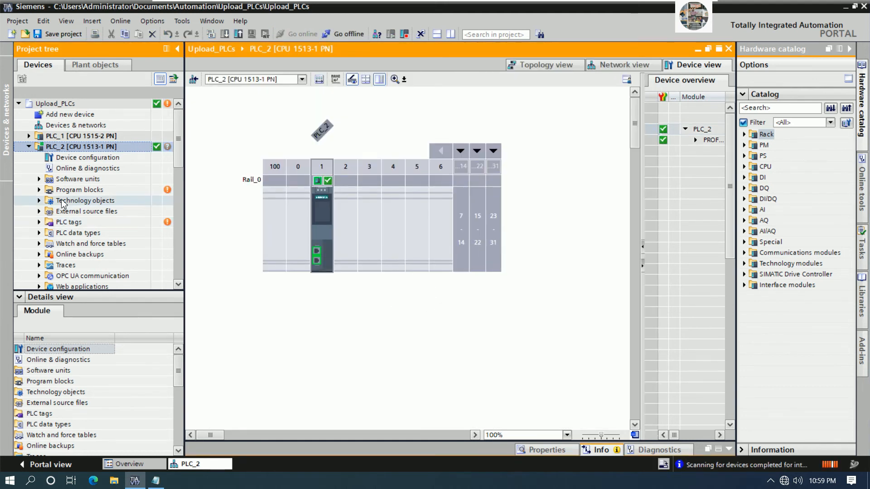
# Step: Upload the software from the connected device into PLC_2, accepting the replacement of its offline program blocks
pyautogui.click(39, 190)
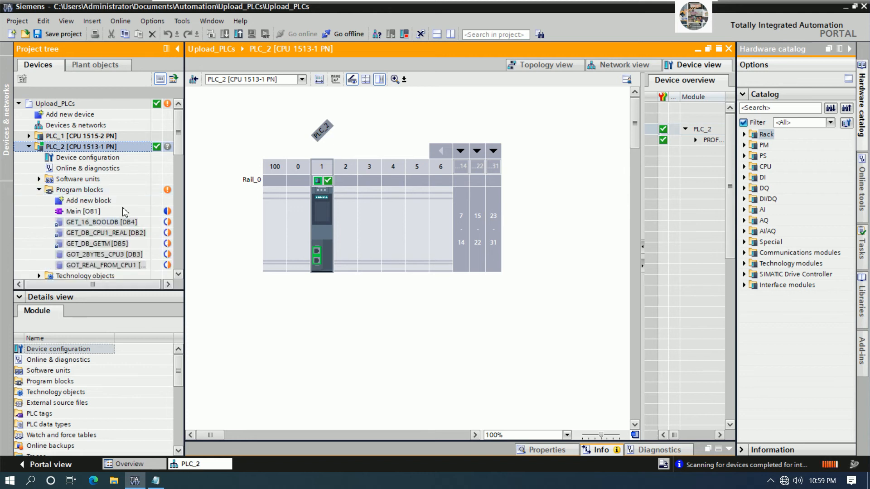
pyautogui.rightClick(103, 150)
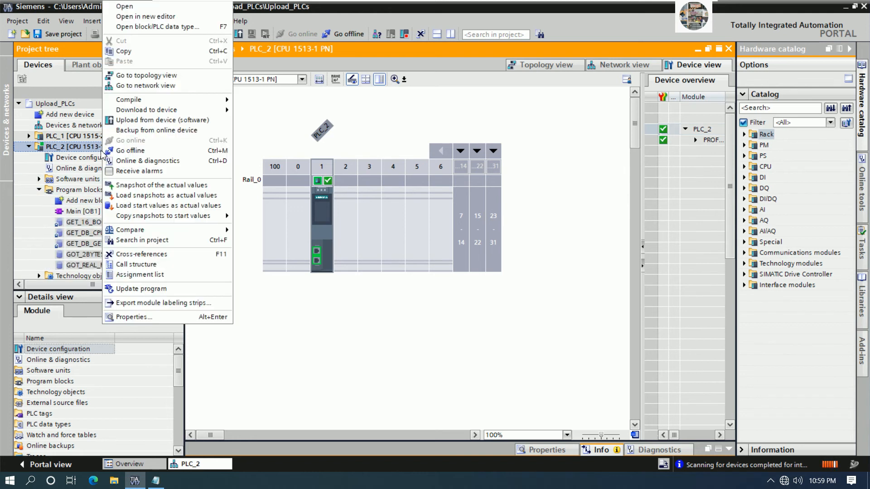
pyautogui.click(154, 120)
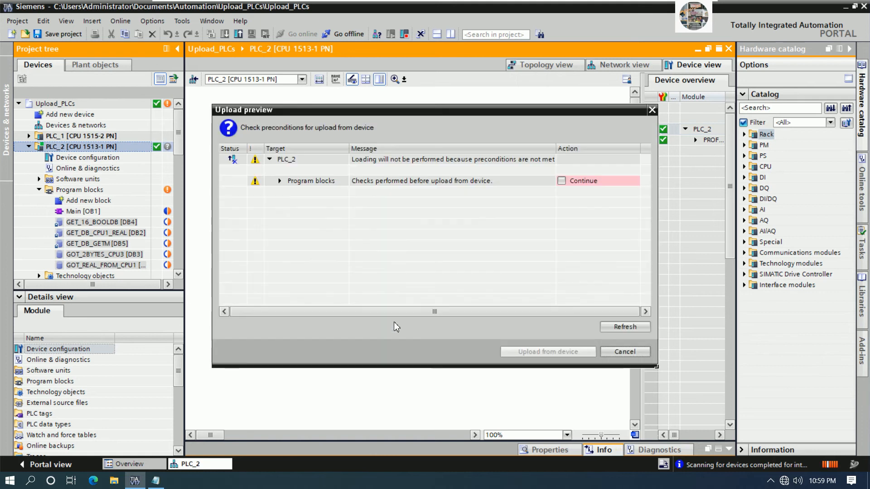
pyautogui.click(561, 180)
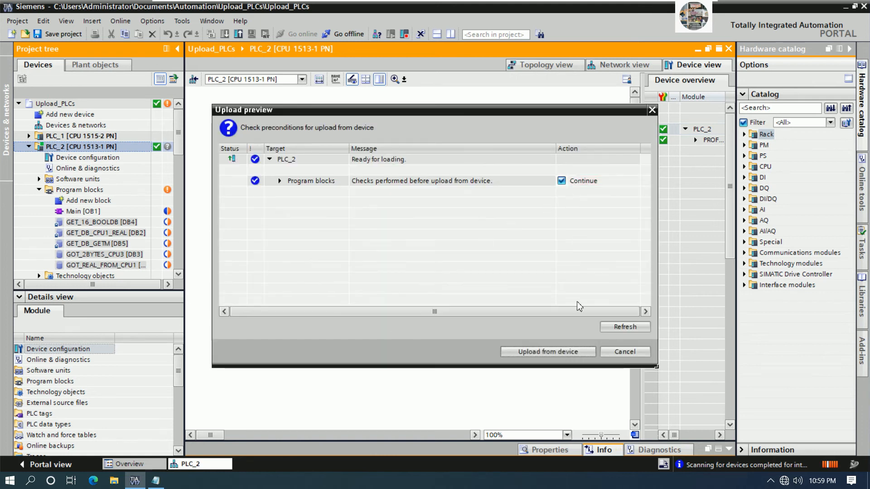
pyautogui.click(548, 351)
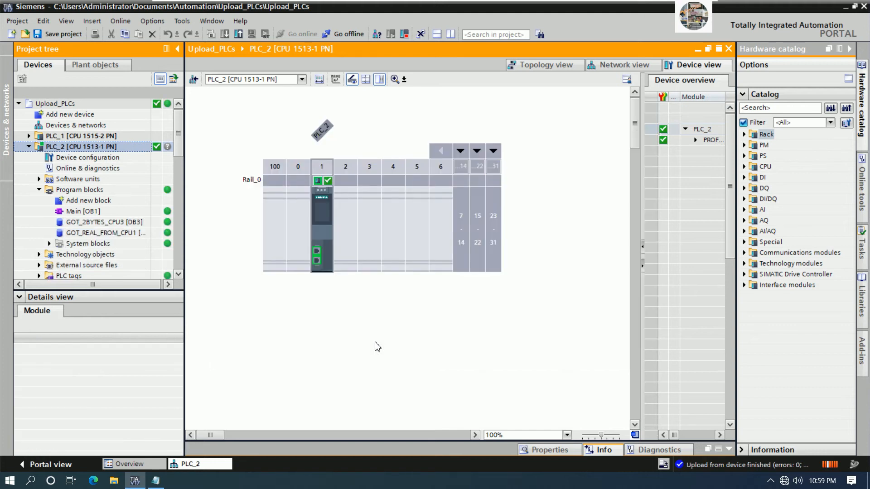
# Step: Open PLC_2's Main [OB1] block and review its program networks
pyautogui.click(84, 213)
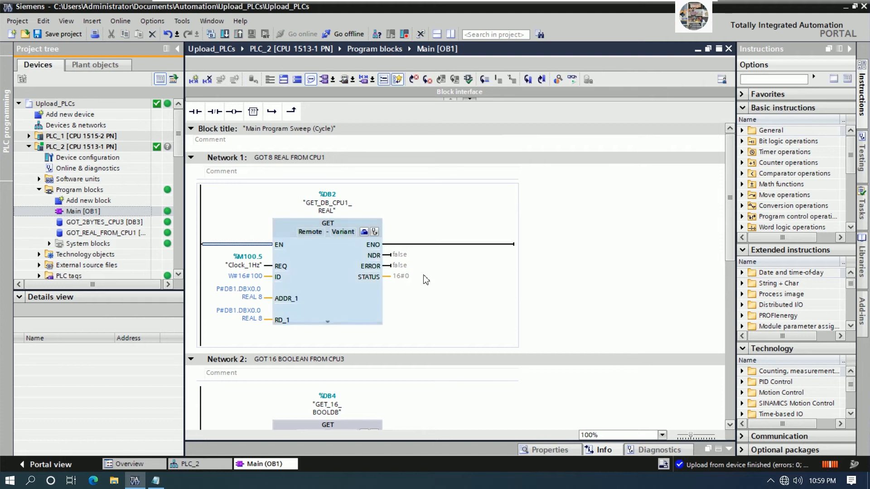
pyautogui.scroll(-6, 507, 290)
pyautogui.scroll(8, 505, 278)
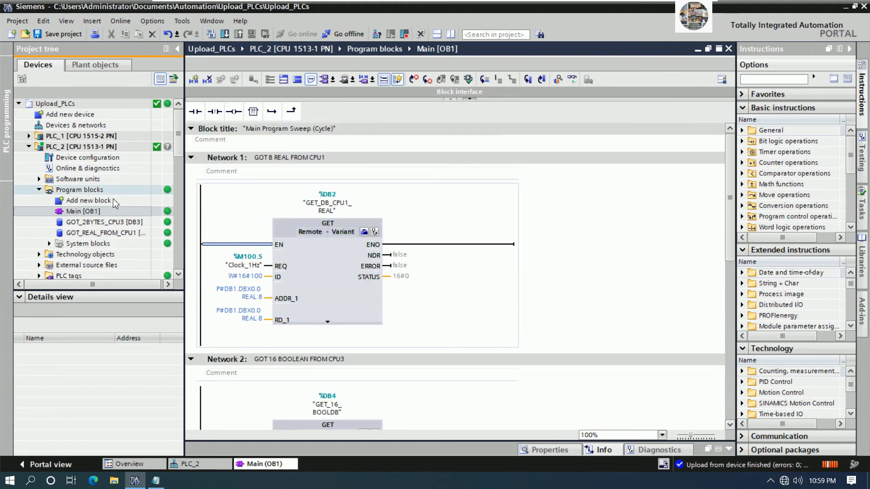
# Step: Collapse PLC_2's program blocks and device folder in the project tree, and take PLC_2 offline
pyautogui.click(39, 189)
pyautogui.click(40, 146)
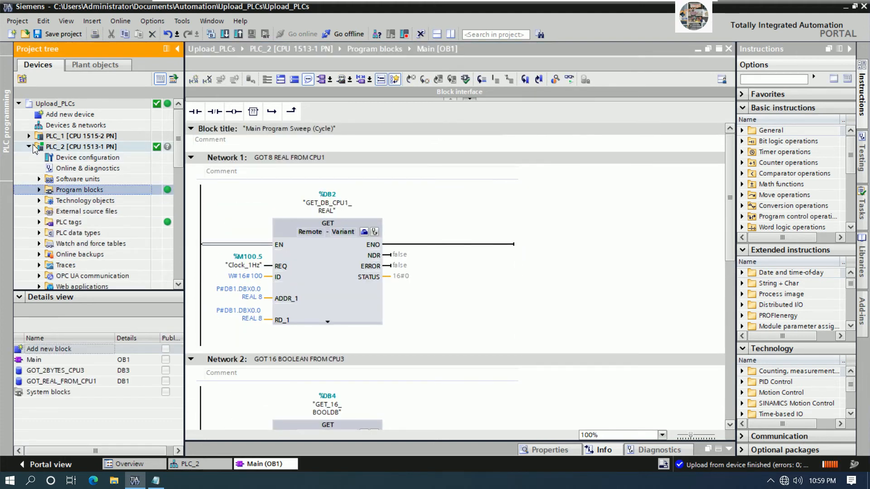
pyautogui.click(29, 147)
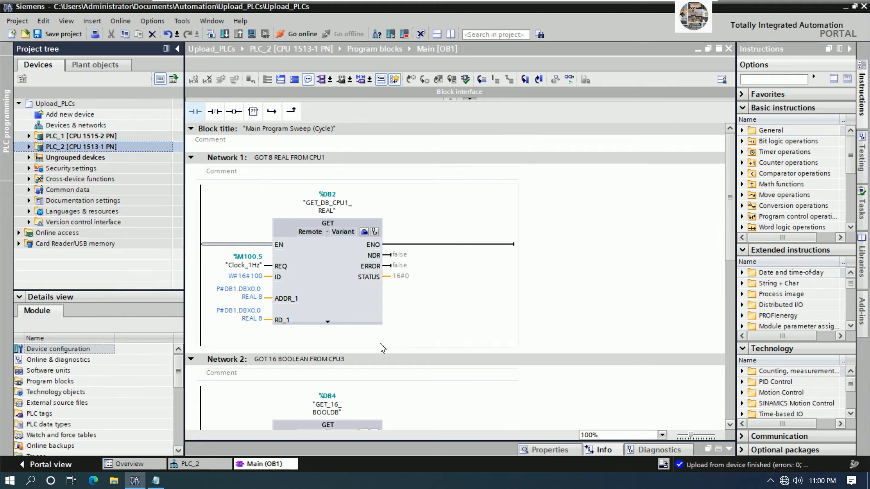
# Step: Switch to Notepad and add the line "Now we have done for PLC2" below the existing notes
pyautogui.click(156, 480)
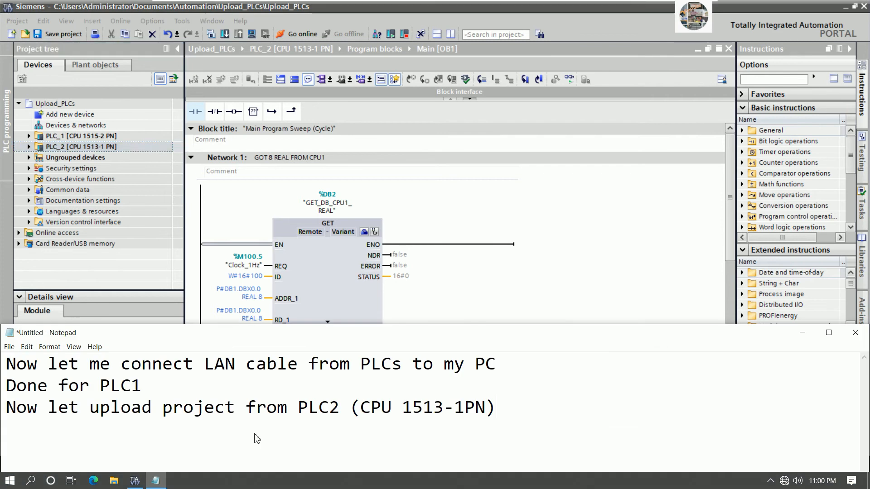
pyautogui.write('Now')
pyautogui.press('BackSpace')
pyautogui.write('we ')
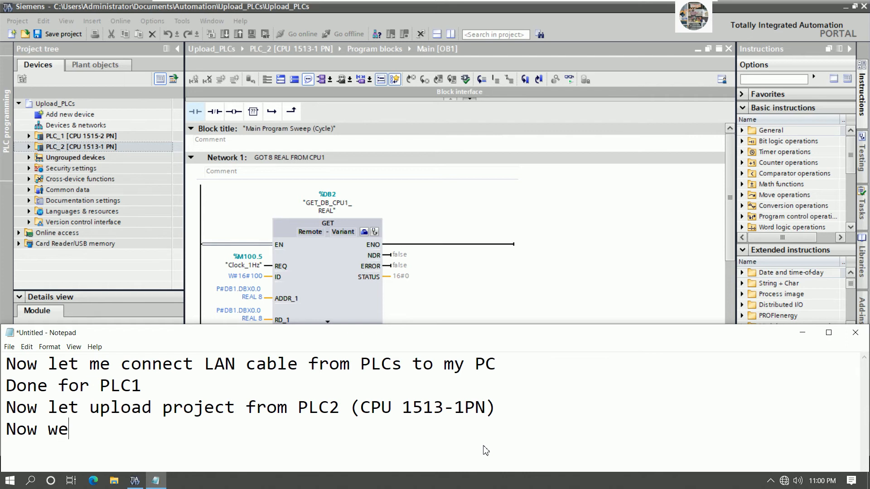
pyautogui.write('have done')
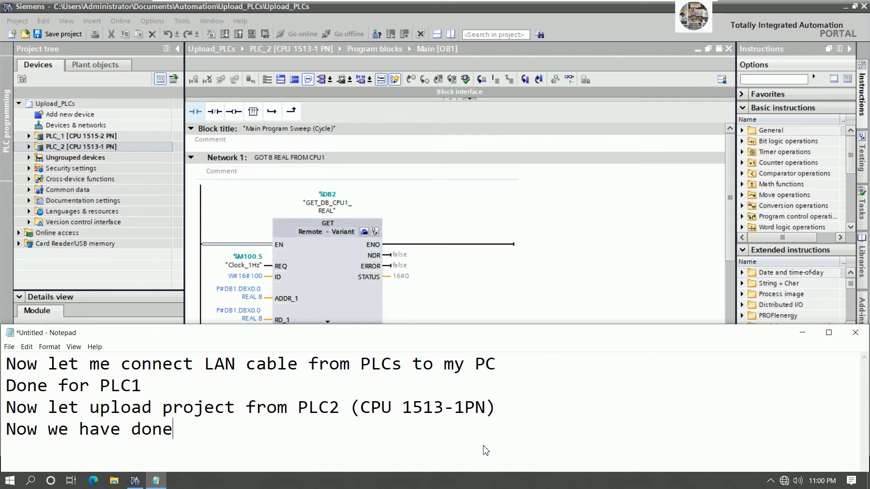
pyautogui.write(' for PLC2')
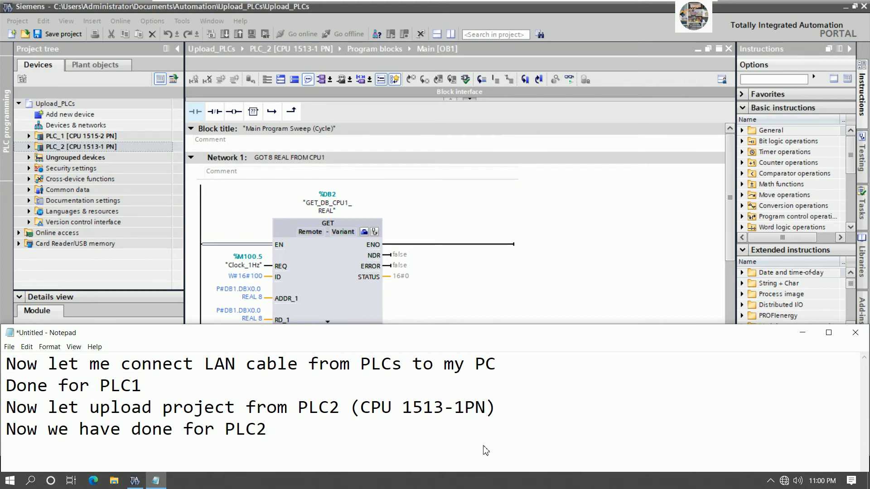
# Step: Add the note line "Let upload project from PLC3 (PLC S7-300 CPU 314C-2PN/DP)" and minimize Notepad
pyautogui.write(' Let uploa')
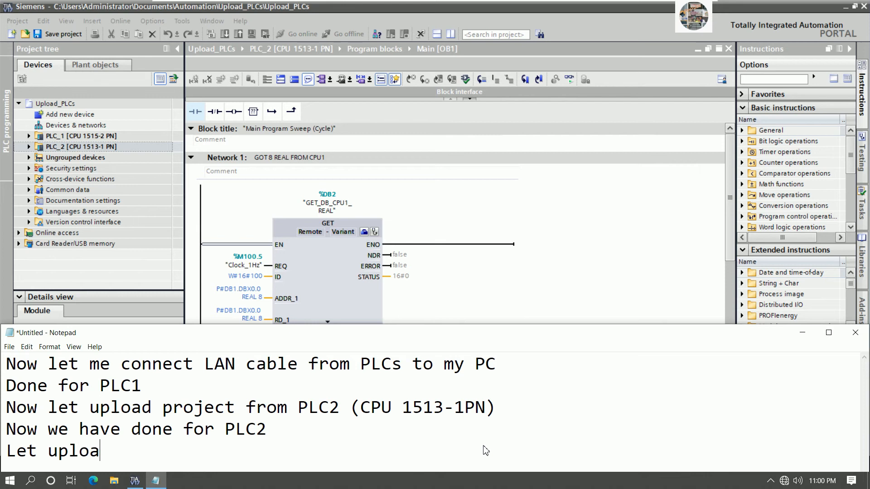
pyautogui.write('d project ')
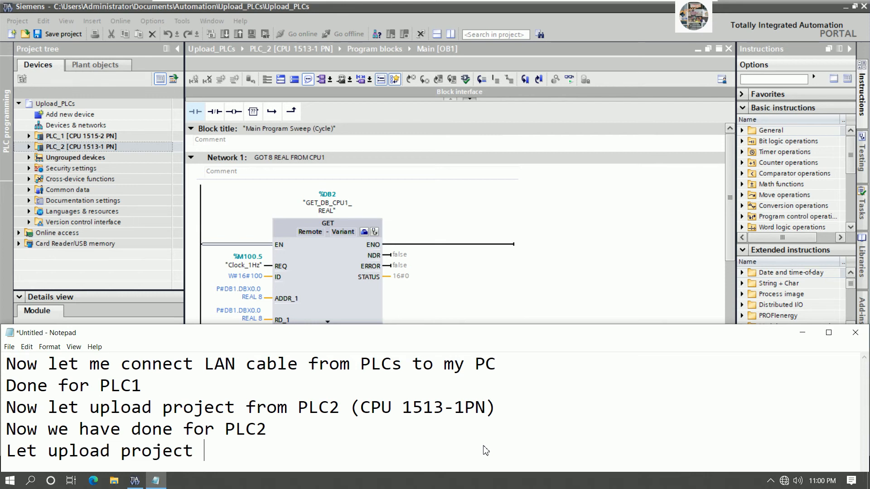
pyautogui.write('from PLC3 (')
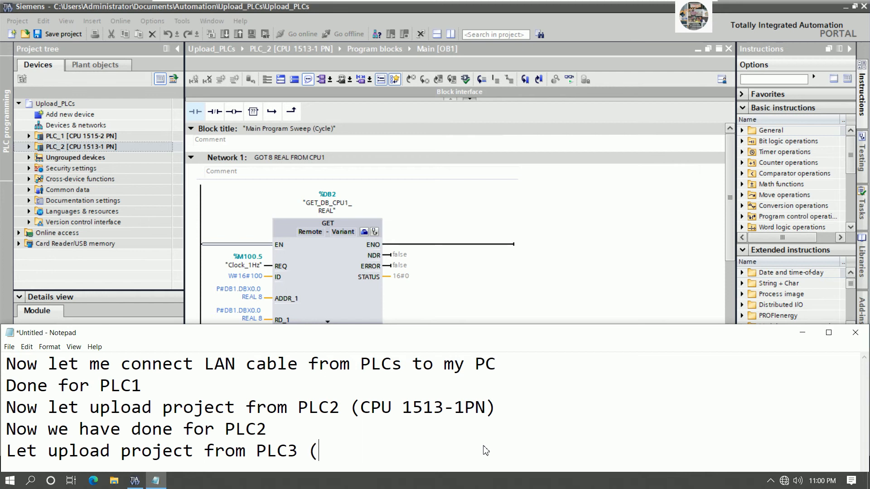
pyautogui.write('PLC S7-300 CPU 31')
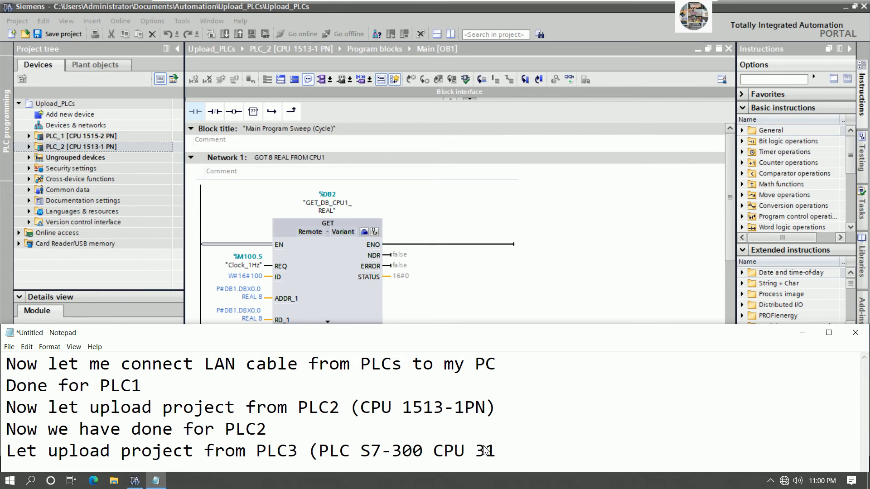
pyautogui.write('4c-2PN/DP')
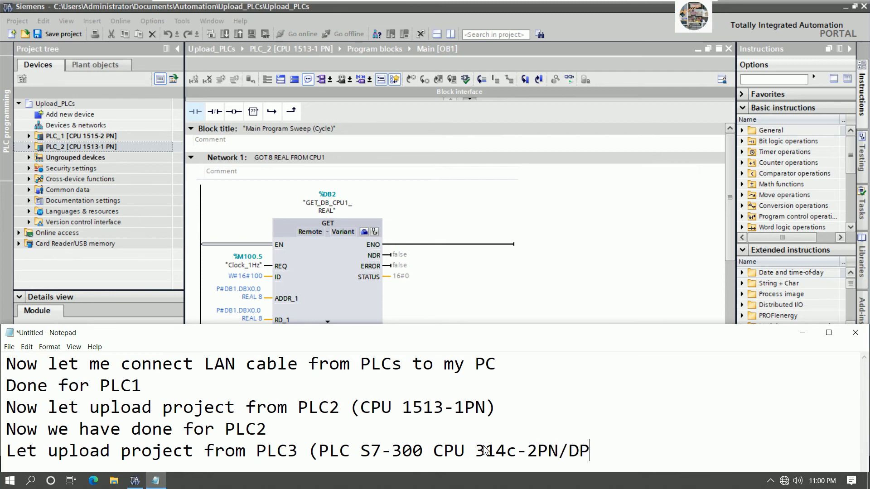
pyautogui.write(')')
pyautogui.press('BackSpace')
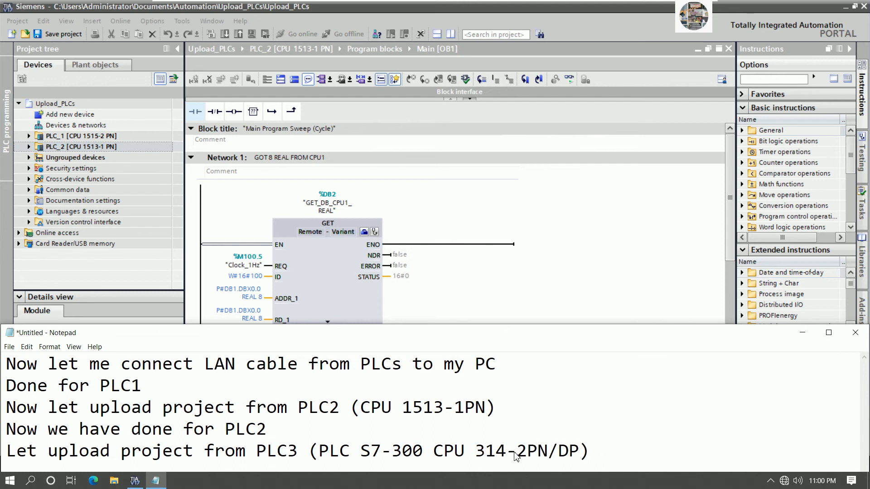
pyautogui.write('C')
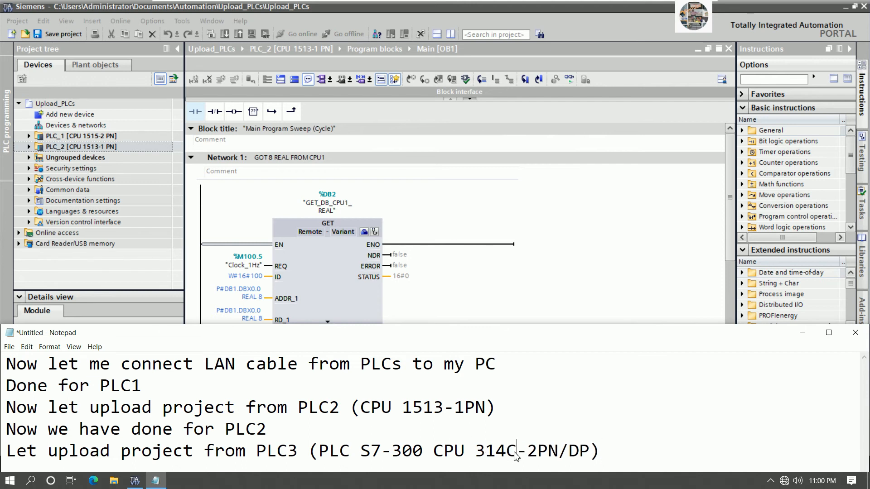
pyautogui.click(802, 335)
# Step: Add a SIMATIC S7-300 controller, CPU 314C-2 PN/DP with article number 6ES7 314-6EH04-0AB0, to the Upload_PLCs project
pyautogui.click(76, 117)
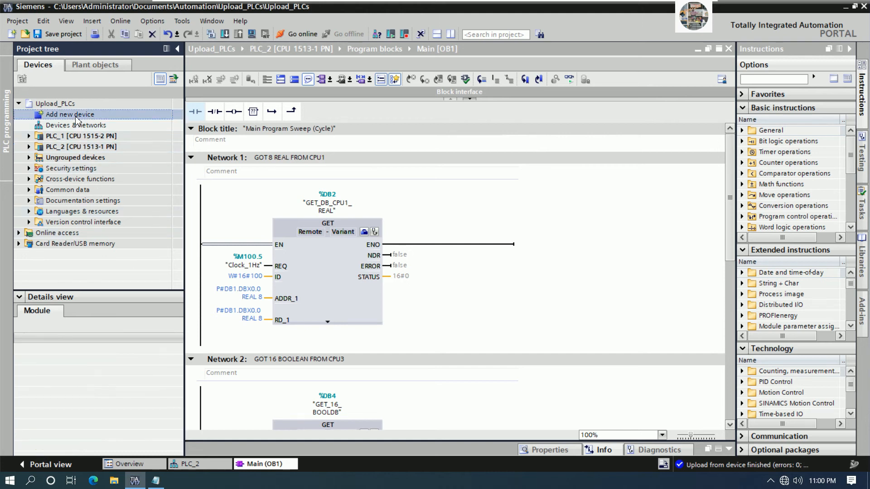
pyautogui.doubleClick(77, 119)
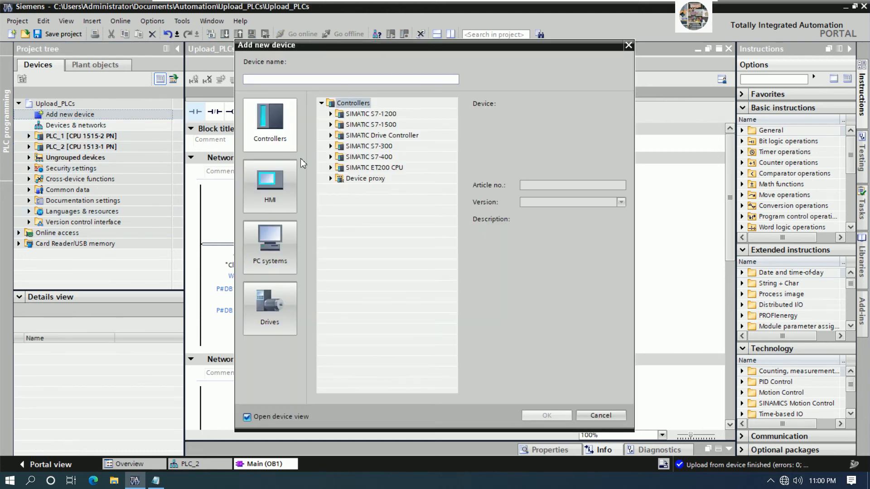
pyautogui.click(330, 146)
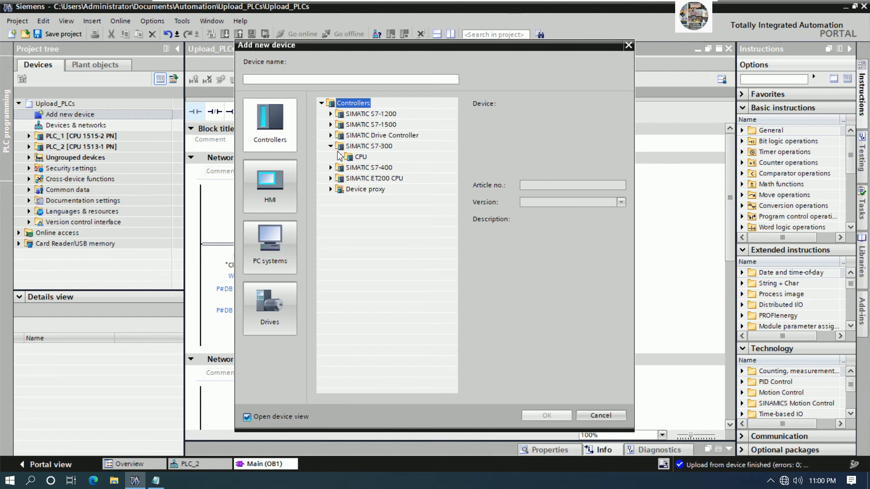
pyautogui.click(340, 156)
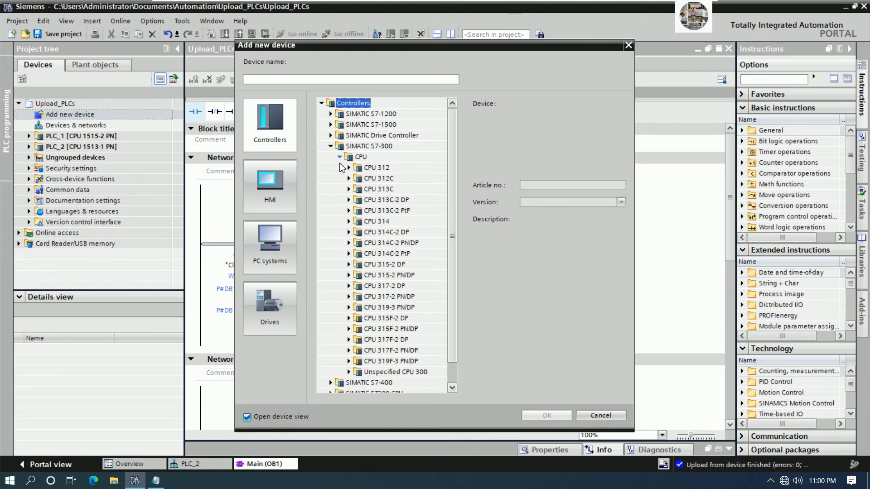
pyautogui.click(350, 244)
pyautogui.click(390, 254)
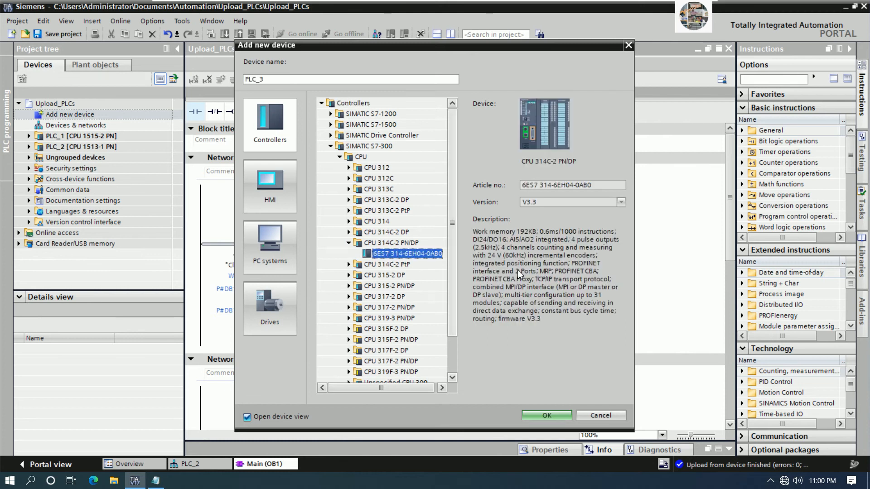
pyautogui.click(542, 414)
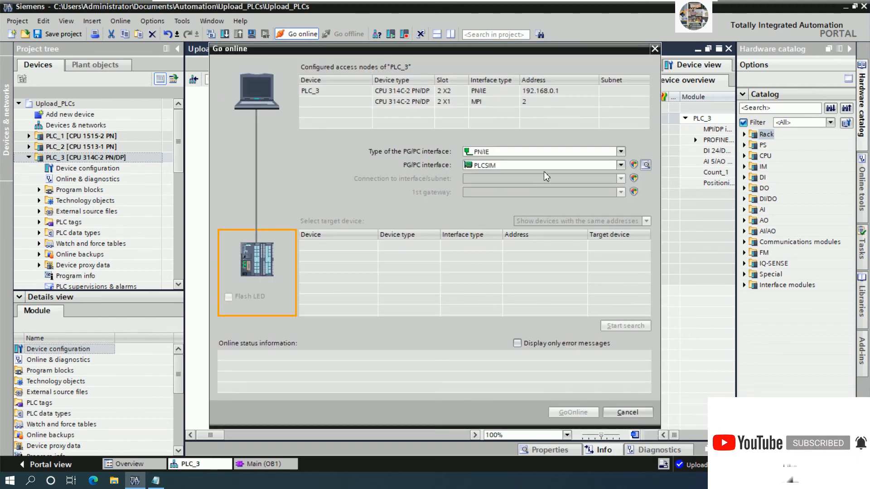
# Step: Go online with PLC_3 through the Intel(R) 82574L Gigabit Network Connection, searching accessible devices and connecting to CPU3 at 192.168.0.3
pyautogui.click(544, 166)
pyautogui.click(521, 187)
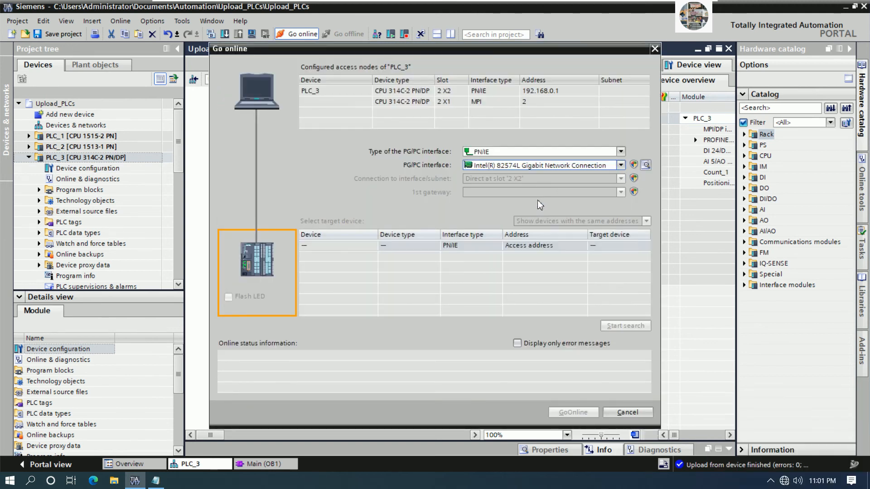
pyautogui.click(607, 222)
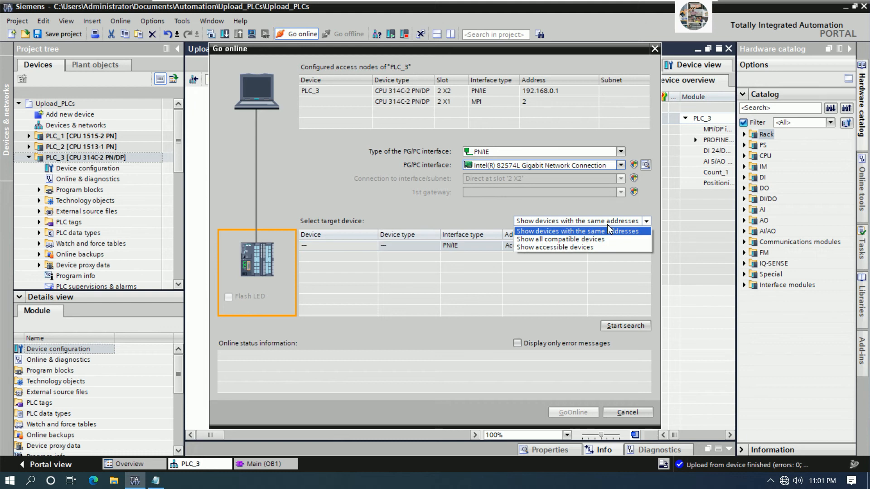
pyautogui.click(551, 248)
pyautogui.click(616, 327)
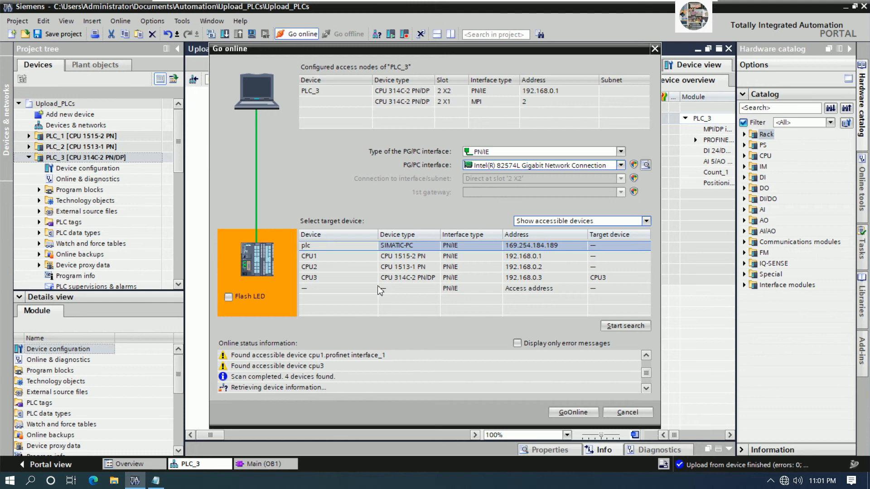
pyautogui.click(352, 276)
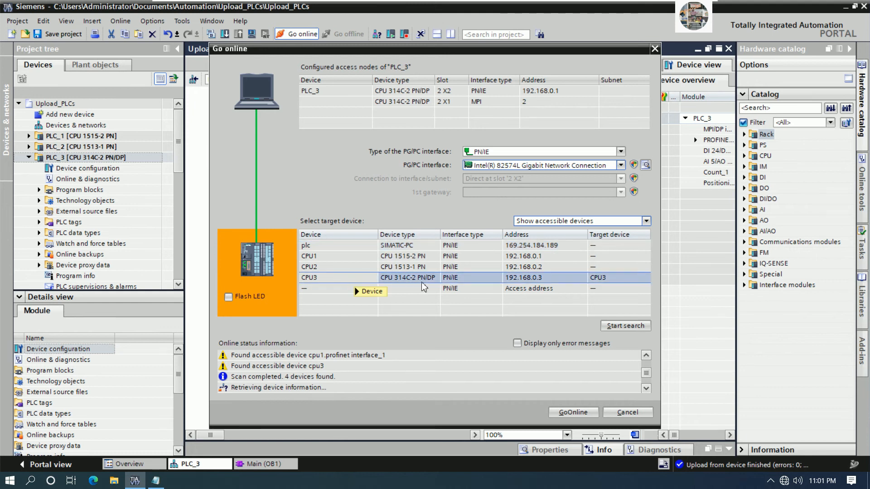
pyautogui.click(576, 412)
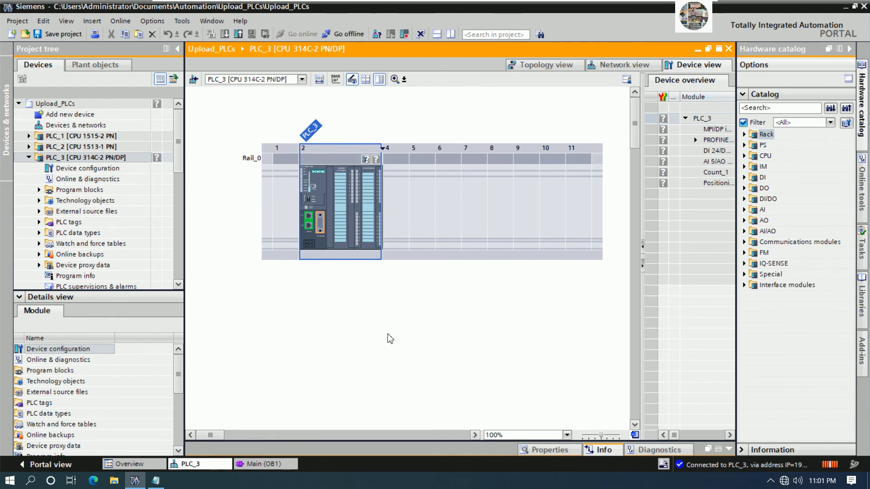
# Step: Upload the software from the connected device into PLC_3, accepting the replacement of offline content, and expand its program blocks
pyautogui.rightClick(117, 161)
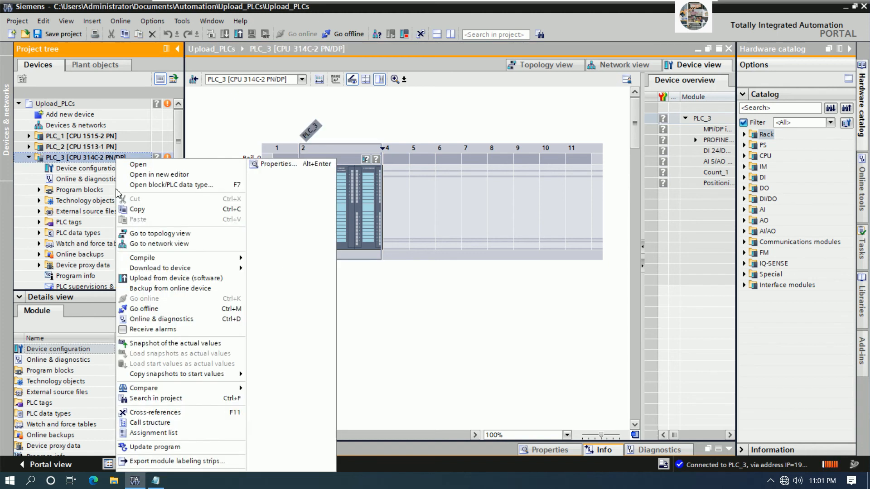
pyautogui.click(178, 279)
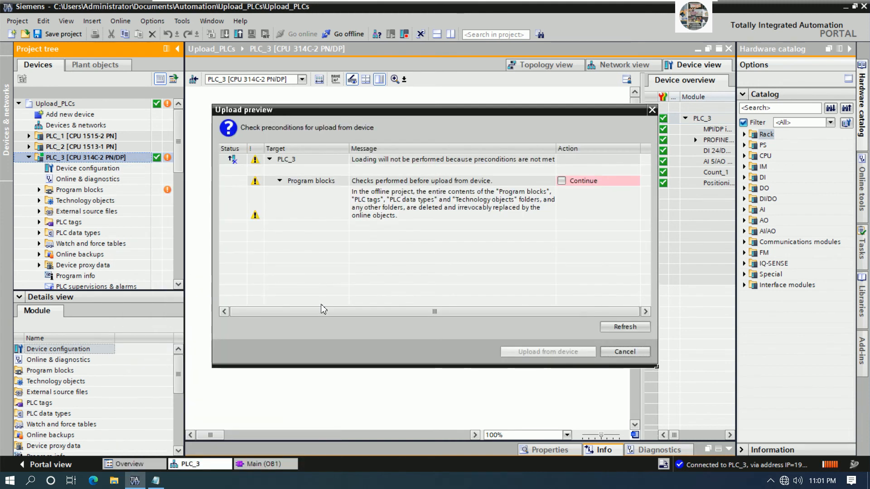
pyautogui.click(563, 181)
pyautogui.click(559, 353)
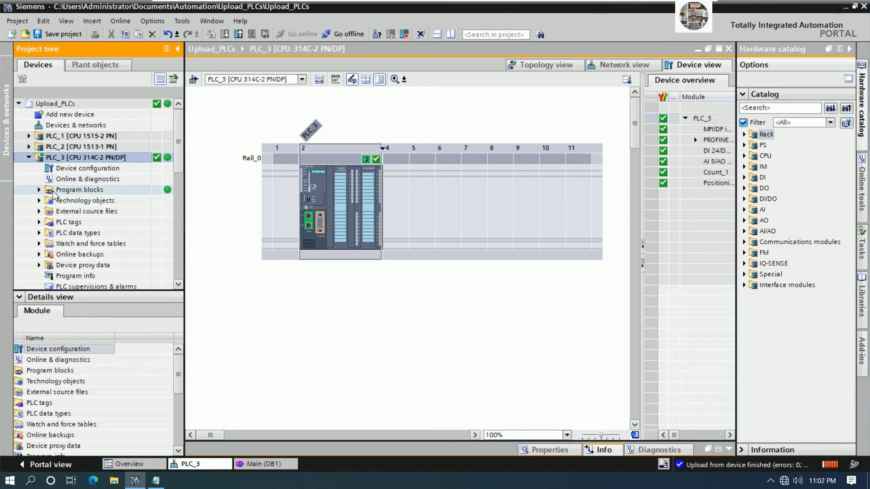
pyautogui.click(39, 190)
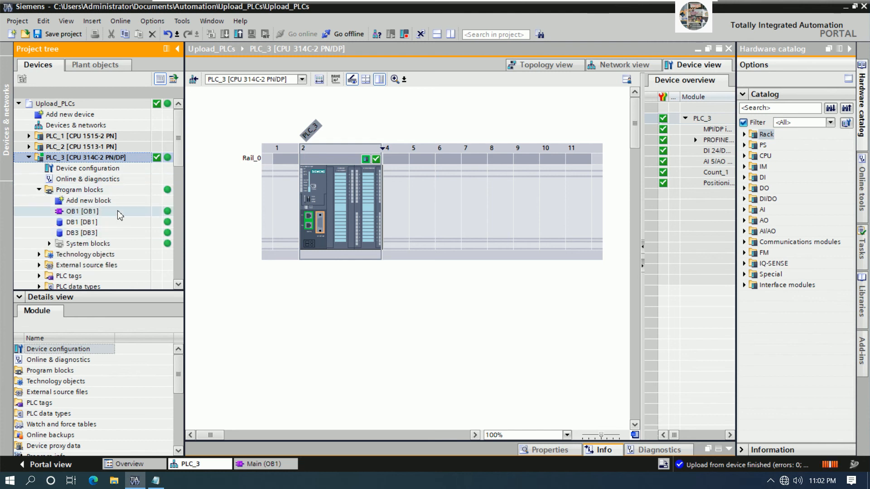
# Step: Review the uploaded PLC_3 program blocks: the OB1 networks and the data blocks DB1 and DB3
pyautogui.click(92, 213)
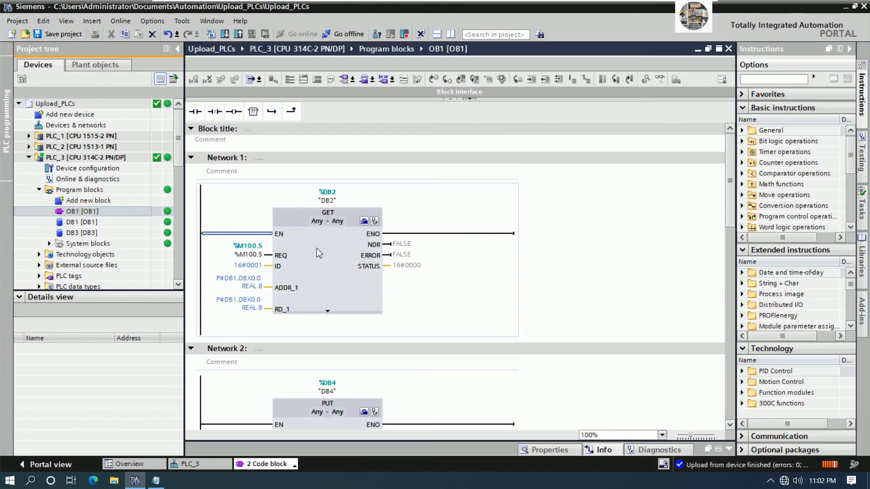
pyautogui.scroll(-10, 463, 222)
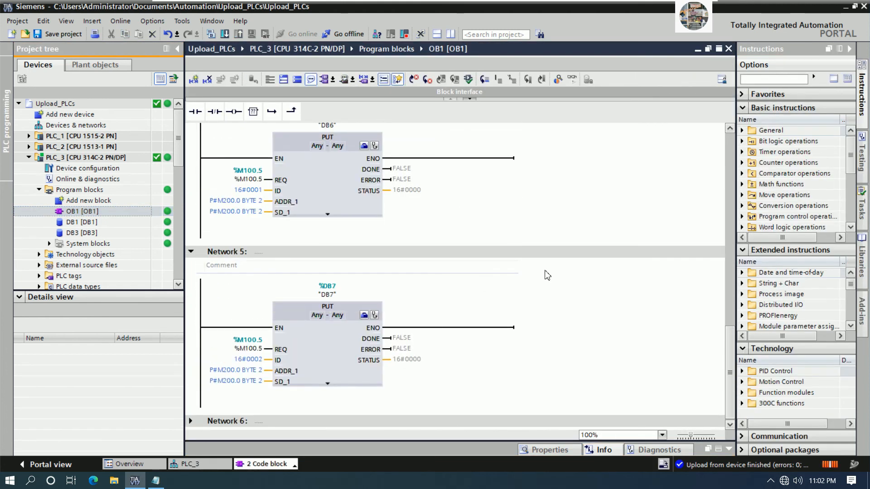
pyautogui.scroll(10, 521, 263)
pyautogui.click(93, 222)
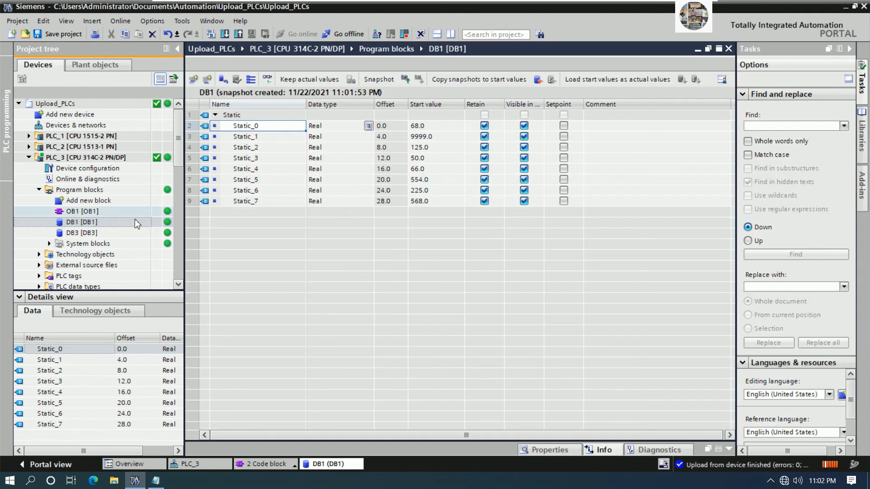
pyautogui.doubleClick(136, 233)
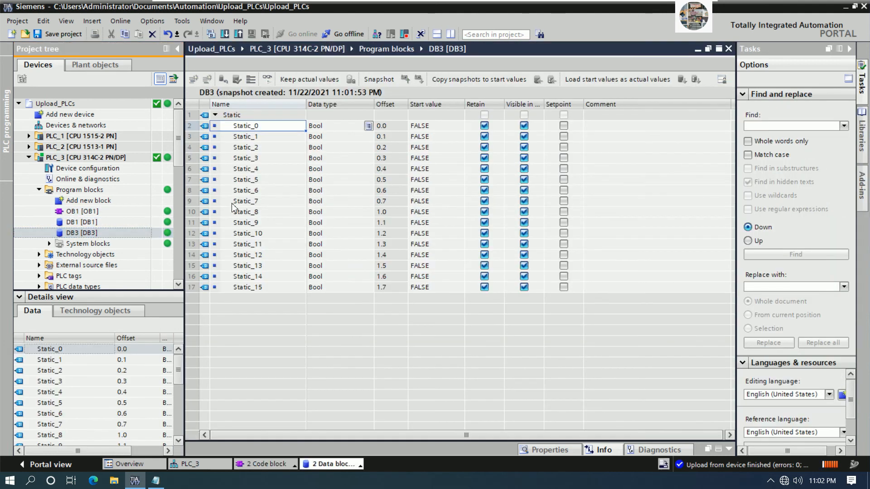
# Step: Review PLC_2's program blocks: the Main OB1 networks and the data blocks GOT_2BYTES_CPU3 and GOT_REAL_FROM_CPU1
pyautogui.click(29, 147)
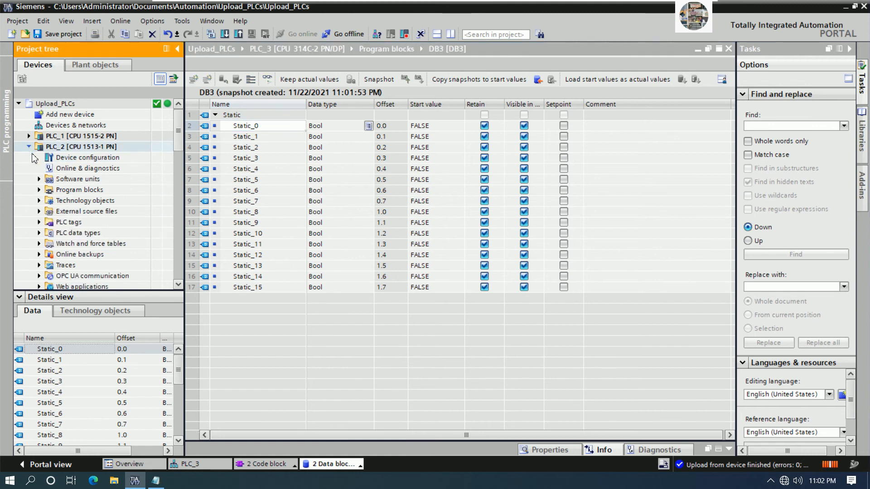
pyautogui.click(39, 190)
pyautogui.doubleClick(82, 212)
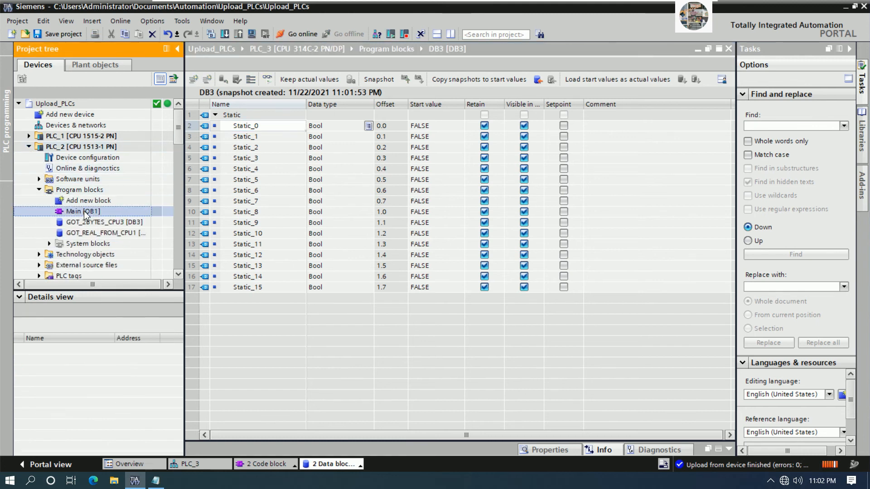
pyautogui.scroll(-10, 463, 219)
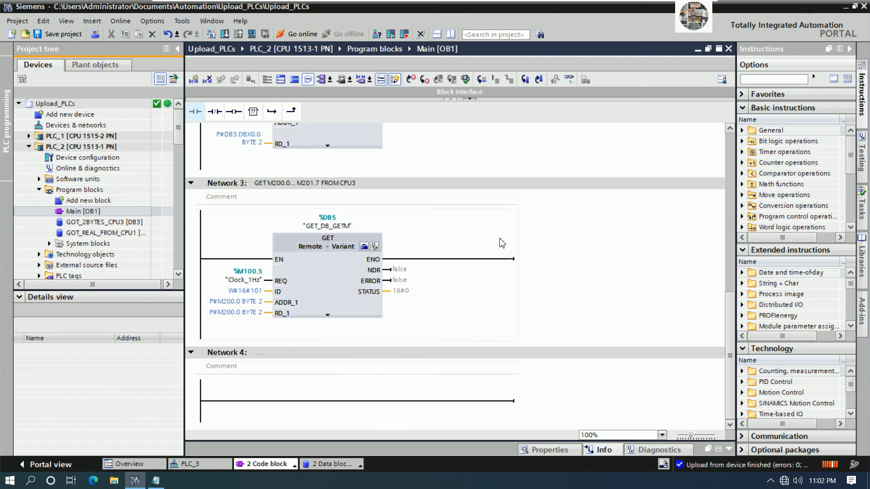
pyautogui.scroll(10, 502, 243)
pyautogui.click(109, 222)
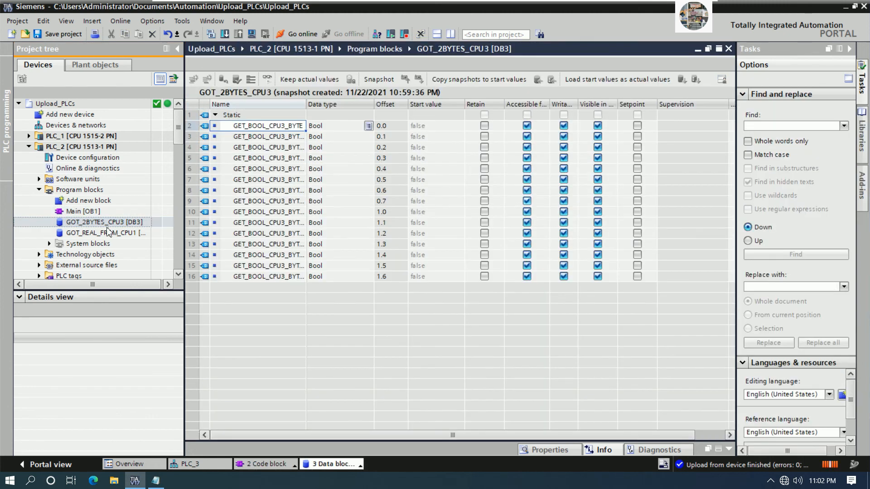
pyautogui.doubleClick(83, 233)
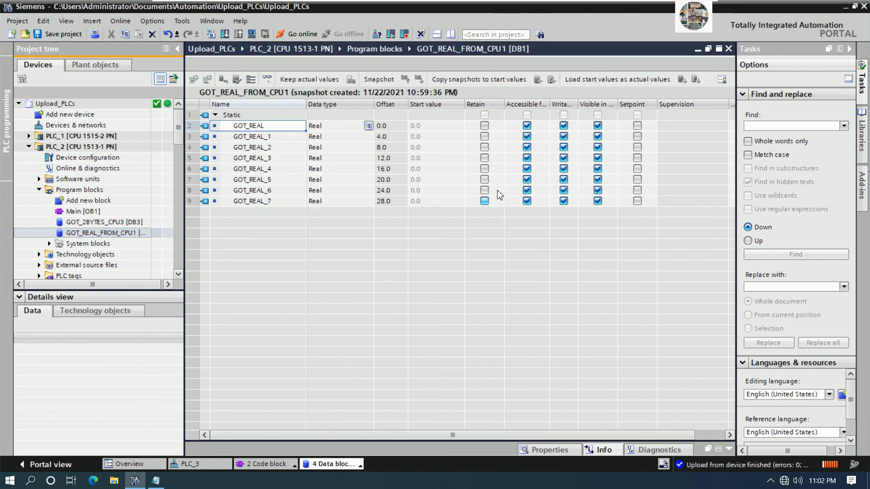
pyautogui.click(39, 190)
# Step: Review PLC_1's program blocks: the Main OB1 networks and the data blocks GET_BOOL_CPU3 and SEND_REAL_CPU2_CPU3
pyautogui.click(29, 136)
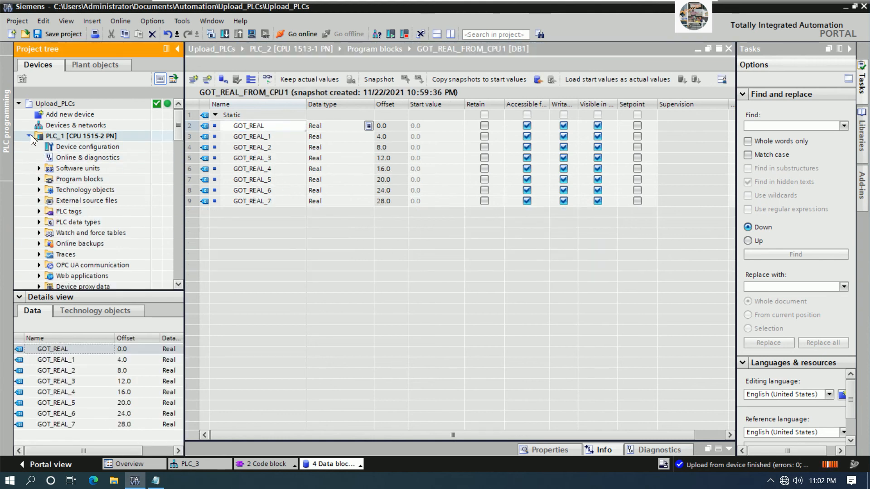
pyautogui.click(39, 179)
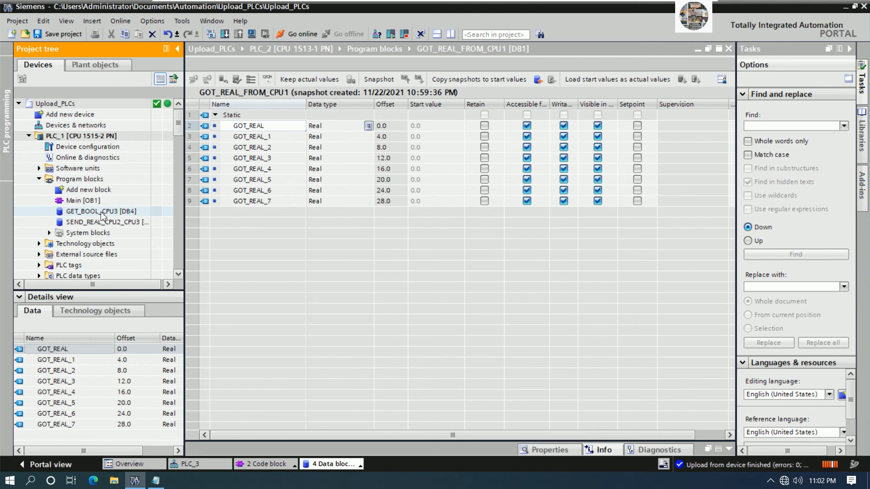
pyautogui.click(90, 202)
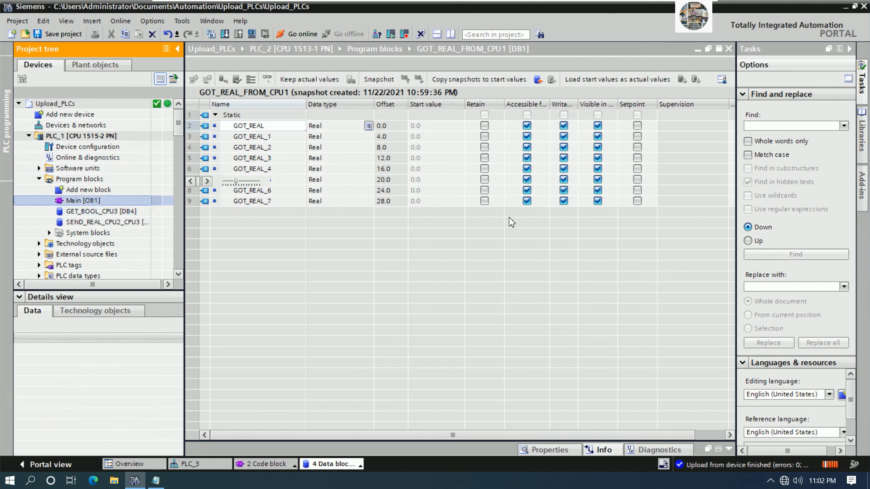
pyautogui.scroll(-10, 483, 235)
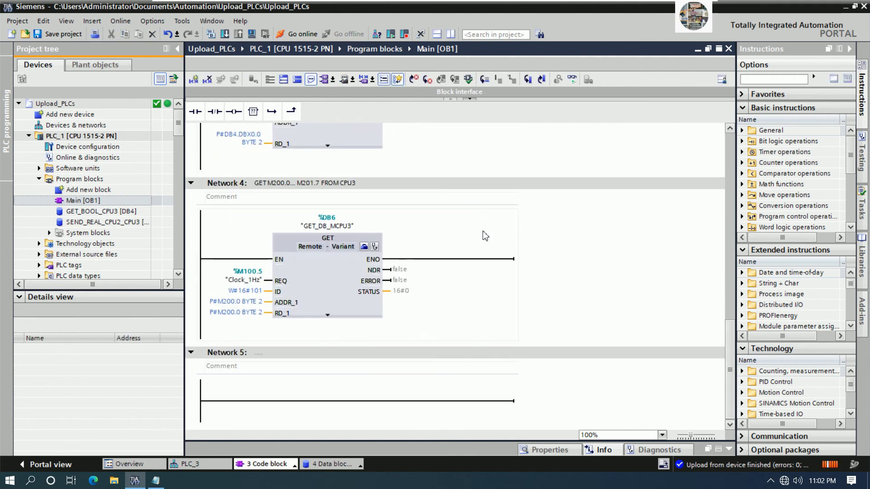
pyautogui.scroll(10, 488, 235)
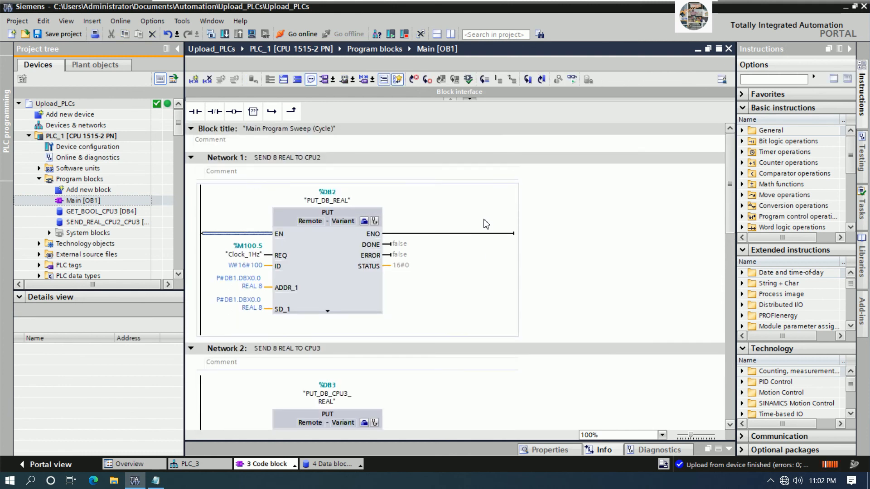
pyautogui.doubleClick(102, 212)
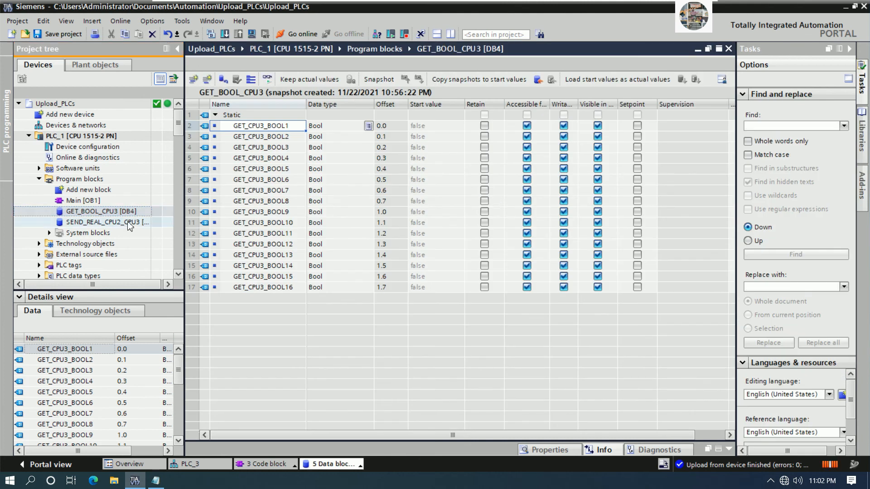
pyautogui.doubleClick(129, 223)
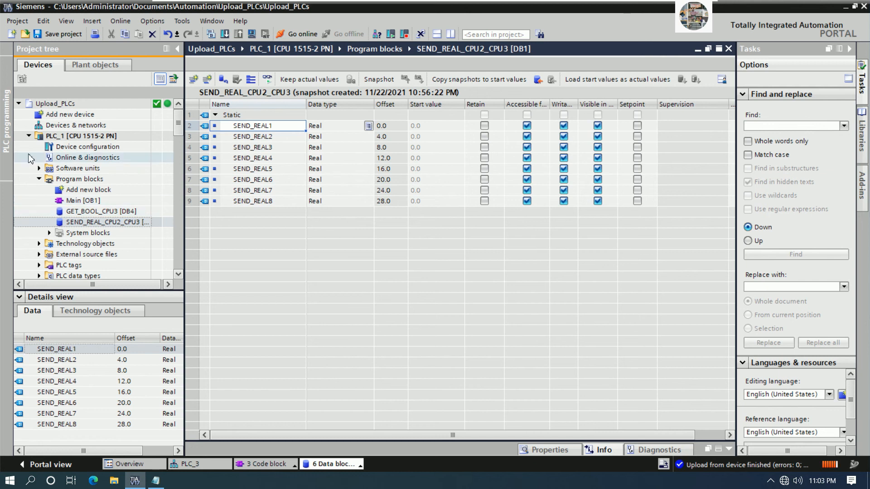
# Step: Collapse the PLC folders in the project tree and save the Upload_PLCs project
pyautogui.click(30, 136)
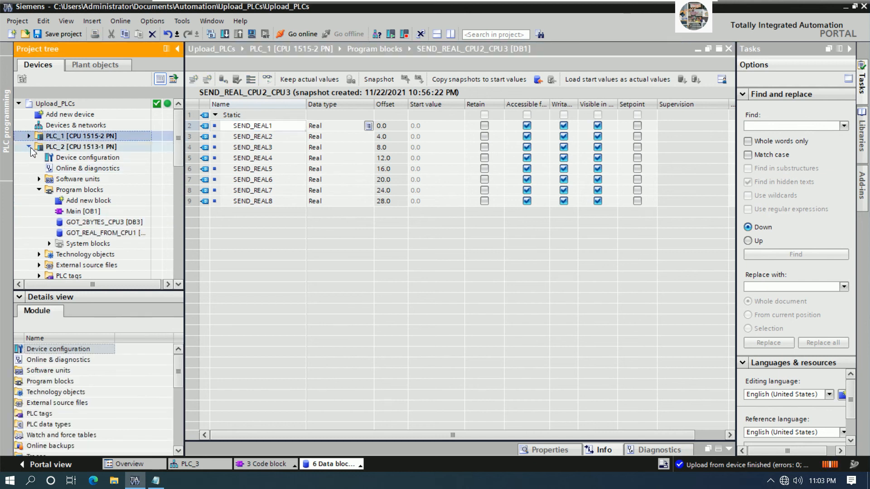
pyautogui.click(29, 157)
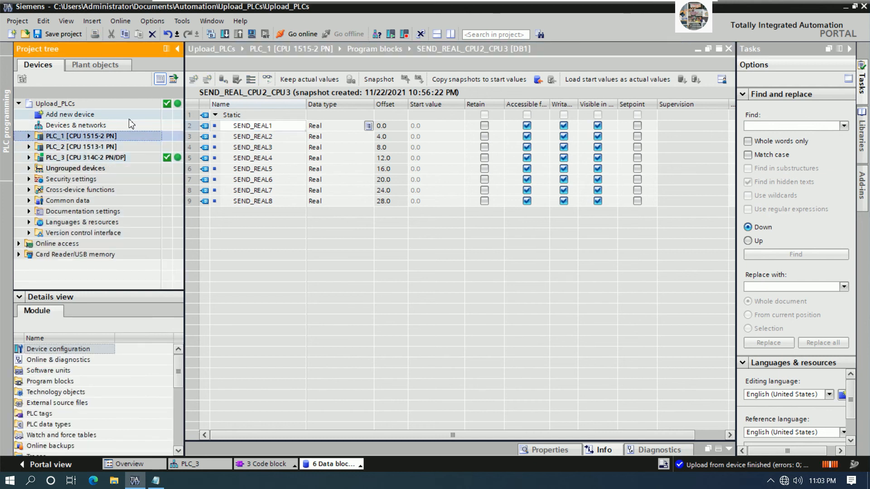
pyautogui.click(61, 35)
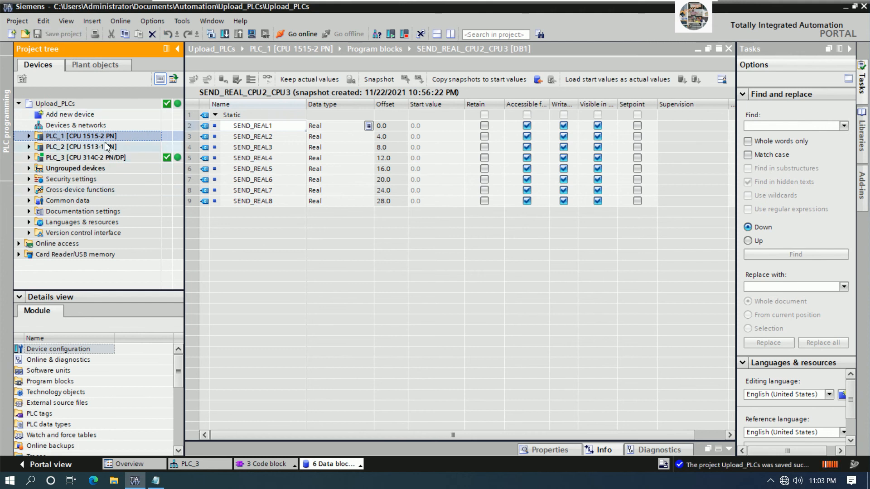
pyautogui.click(101, 106)
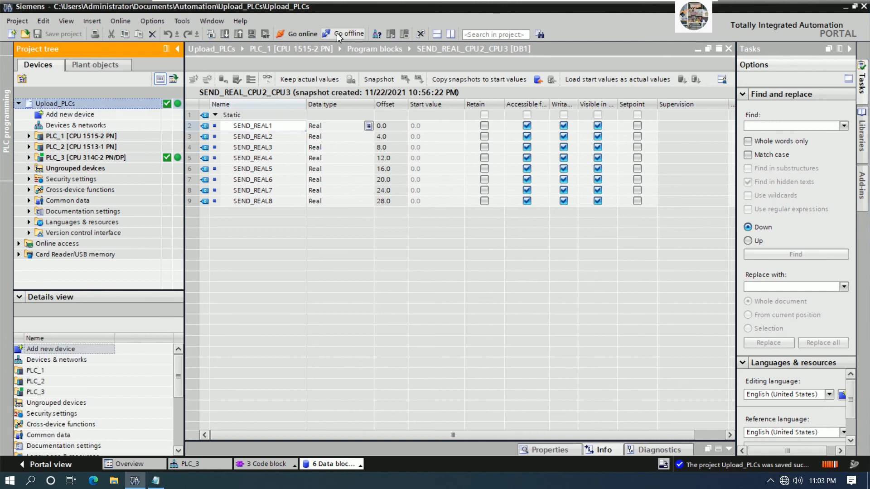
pyautogui.click(340, 36)
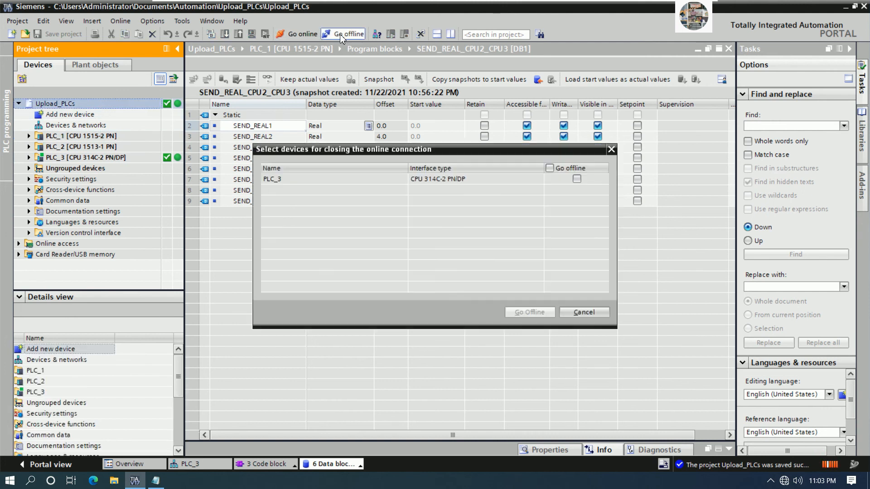
pyautogui.click(587, 312)
# Step: Try to take PLC_1 and PLC_2 online together through the Intel(R) 82574L Gigabit Network Connection, connecting PLC_2 to CPU1 at 192.168.0.1
pyautogui.click(302, 34)
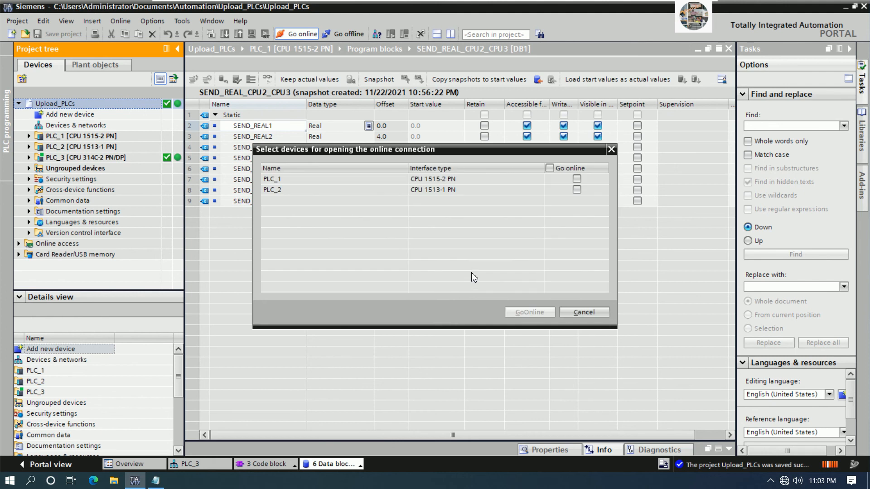
pyautogui.click(549, 168)
pyautogui.click(529, 312)
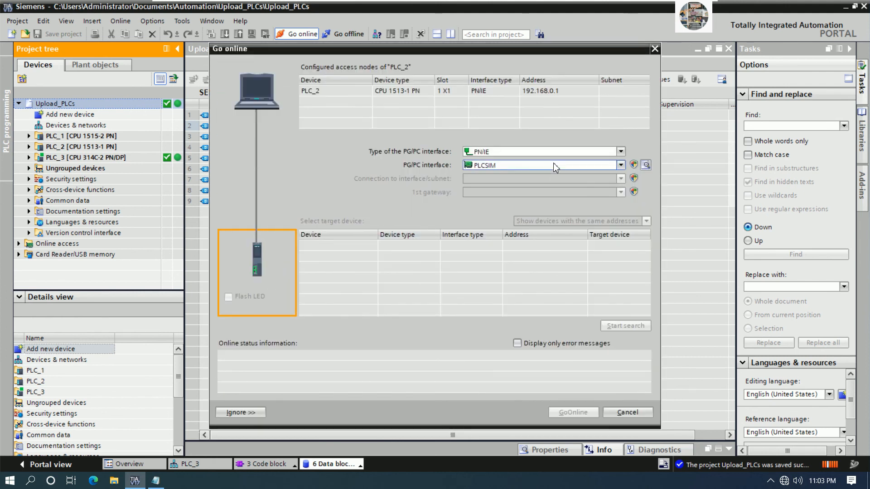
pyautogui.click(540, 165)
pyautogui.click(521, 187)
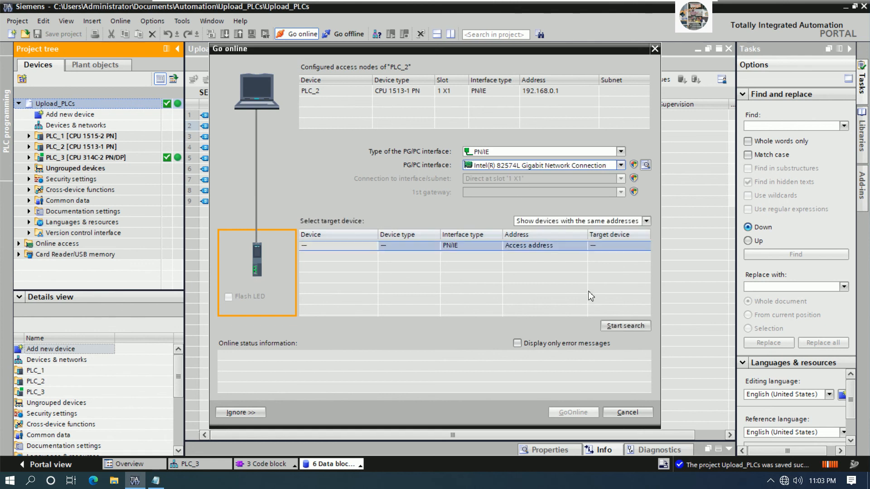
pyautogui.click(617, 325)
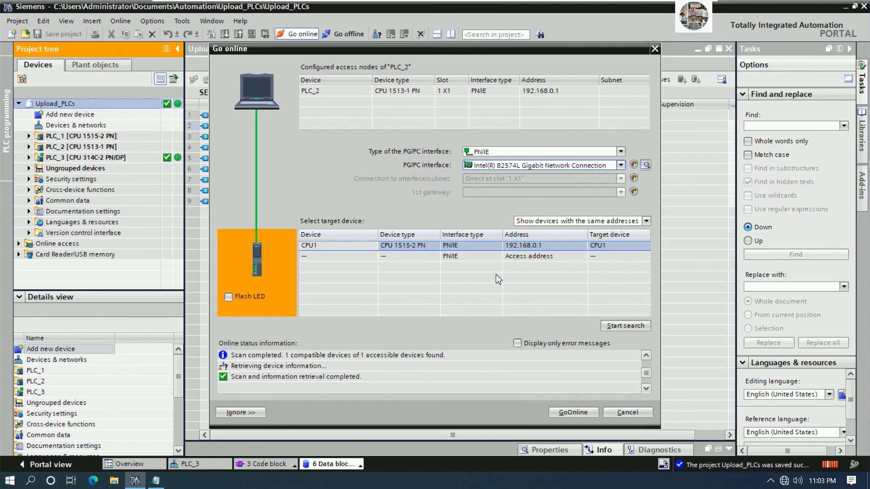
pyautogui.click(574, 412)
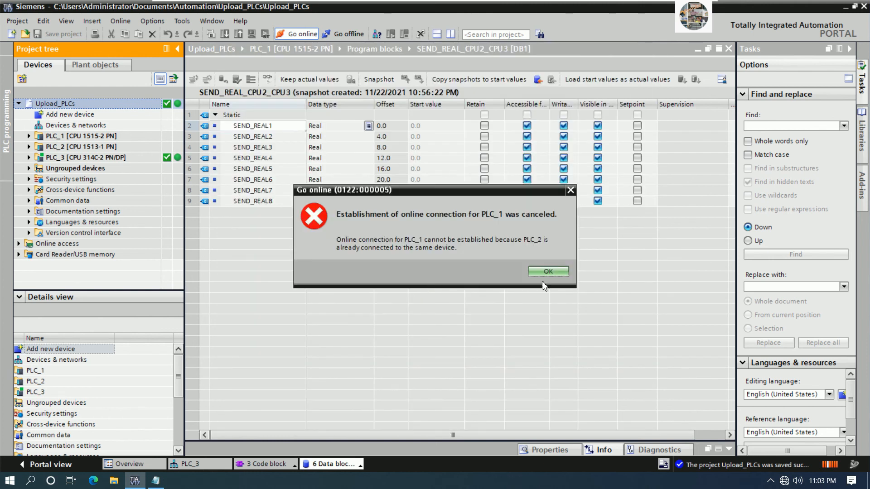
pyautogui.click(543, 275)
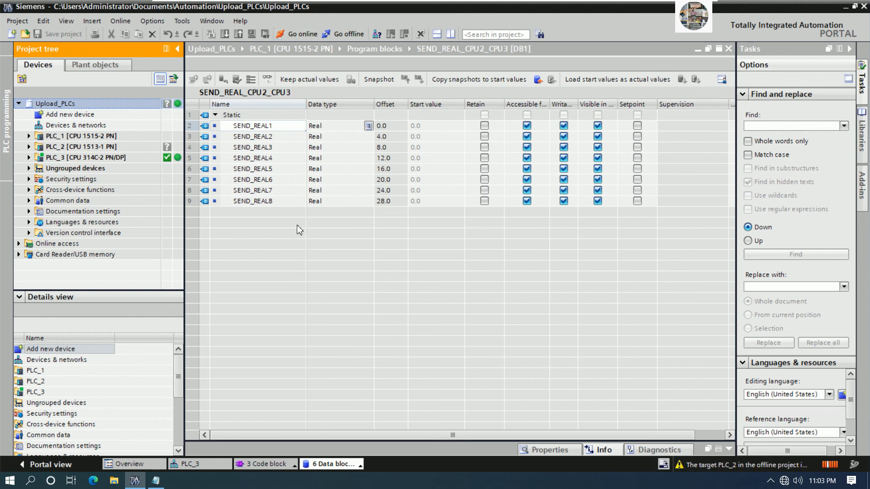
# Step: Try to take PLC_1 online on its own and dismiss the connection message
pyautogui.click(122, 147)
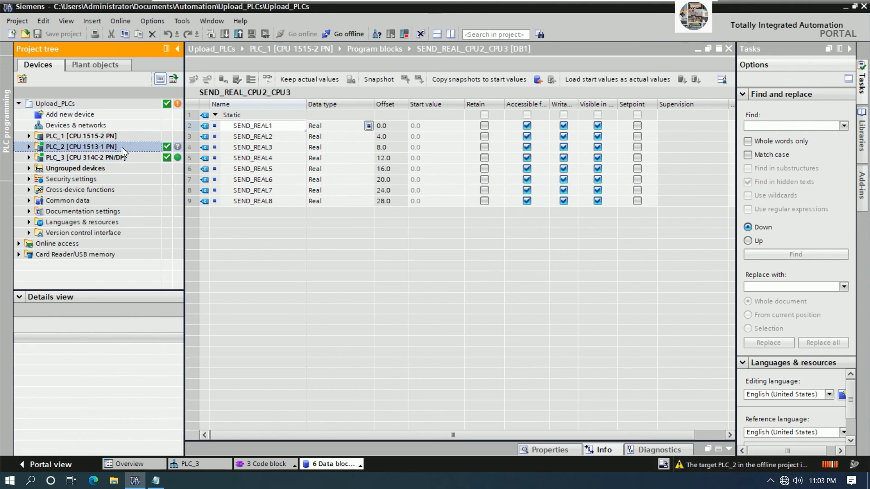
pyautogui.click(125, 136)
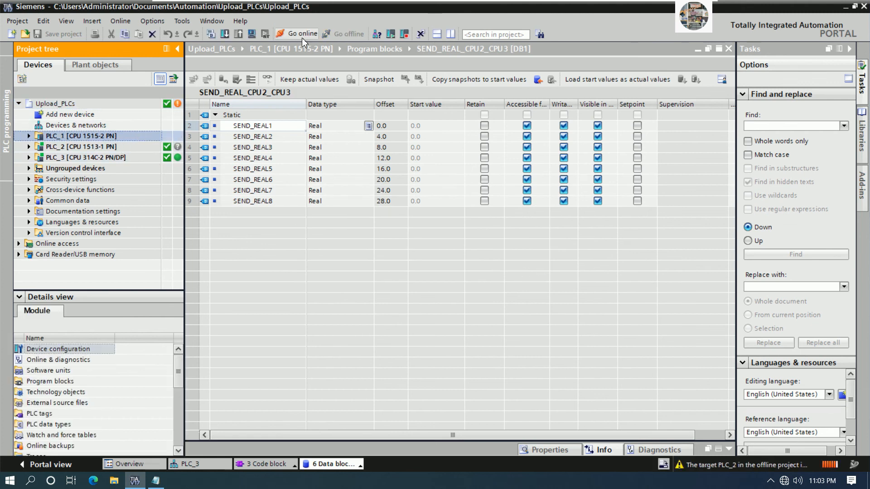
pyautogui.click(299, 34)
pyautogui.click(545, 272)
pyautogui.click(92, 104)
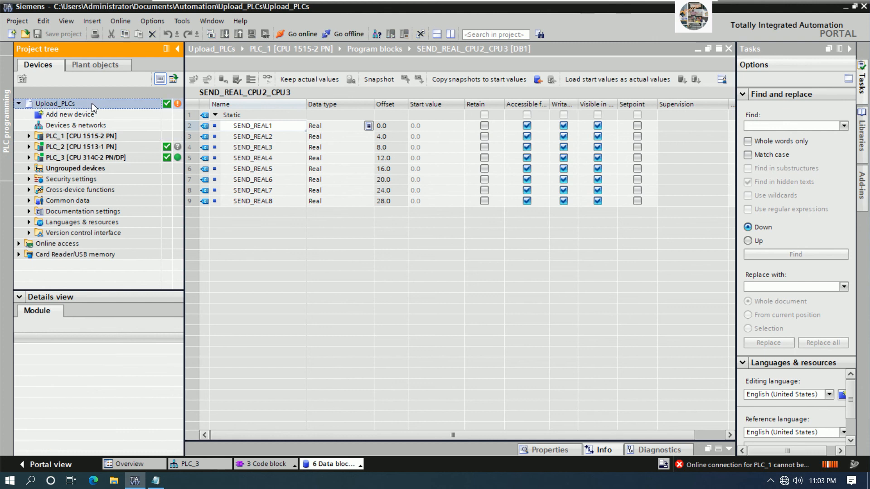
pyautogui.click(107, 146)
pyautogui.click(111, 136)
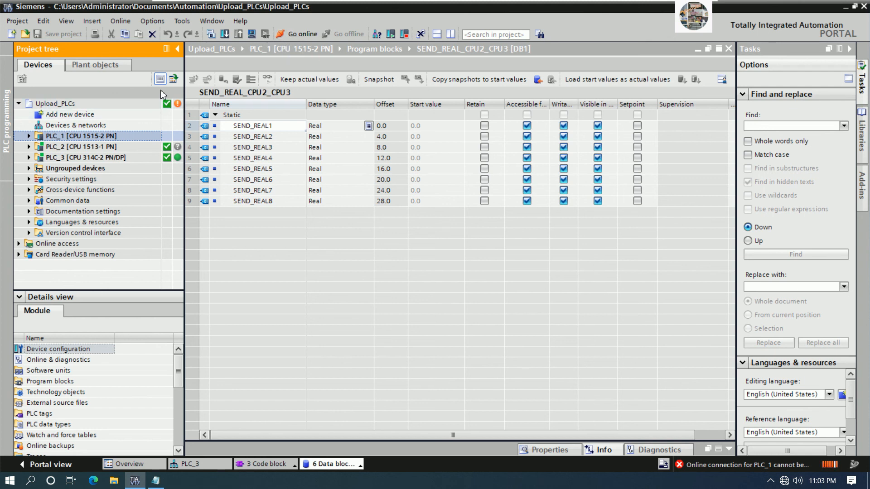
# Step: Take all connected devices of the Upload_PLCs project, PLC_2 and PLC_3, offline
pyautogui.click(136, 106)
pyautogui.click(342, 33)
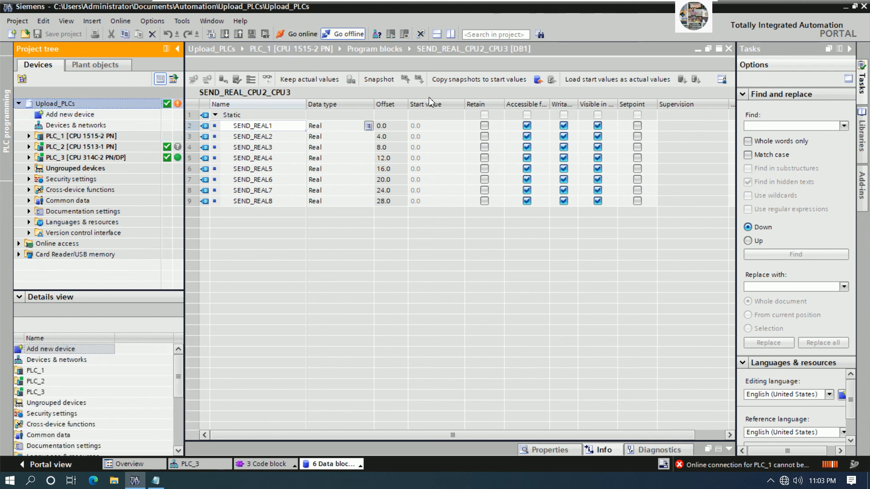
pyautogui.click(550, 169)
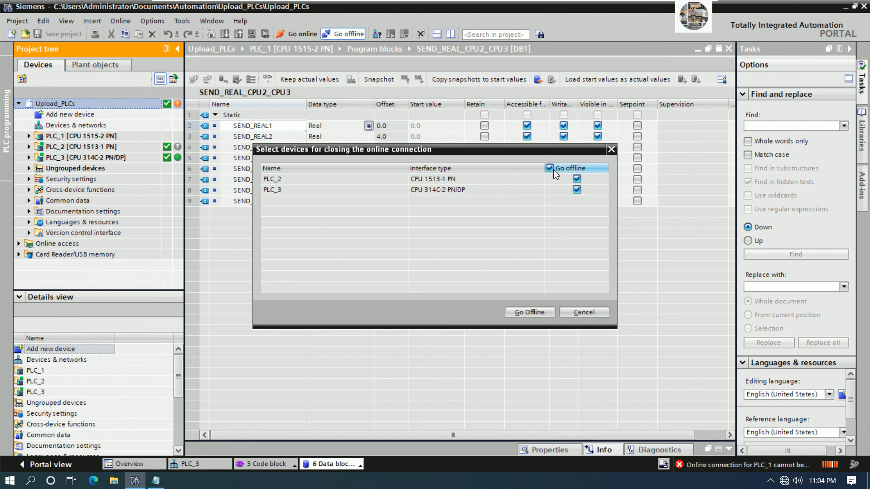
pyautogui.click(532, 312)
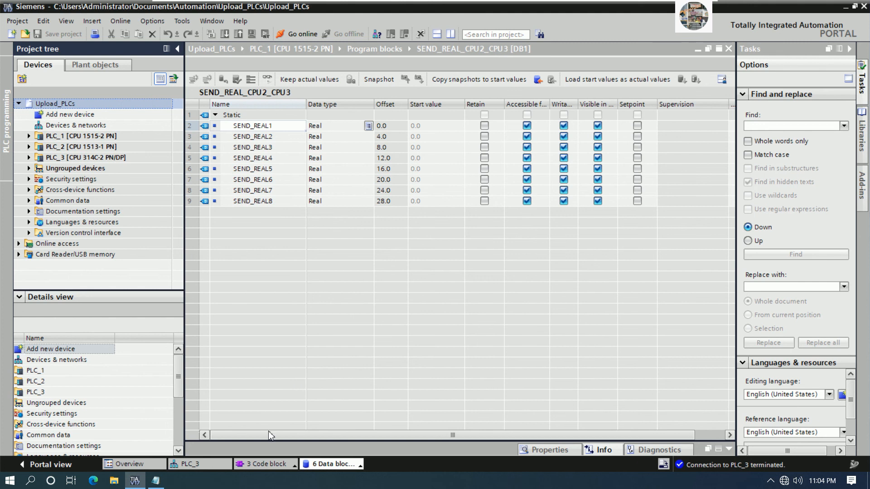
# Step: Switch to the Notepad notes and add the line "OK now we have done all for backup project from PLCs by using TIA Portal V17."
pyautogui.click(156, 481)
pyautogui.click(615, 450)
pyautogui.scroll(-1, 618, 450)
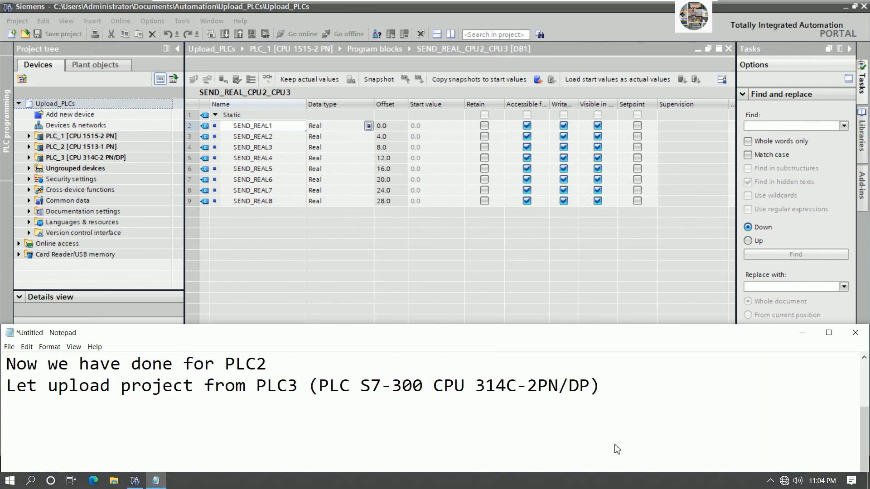
pyautogui.scroll(-1, 617, 449)
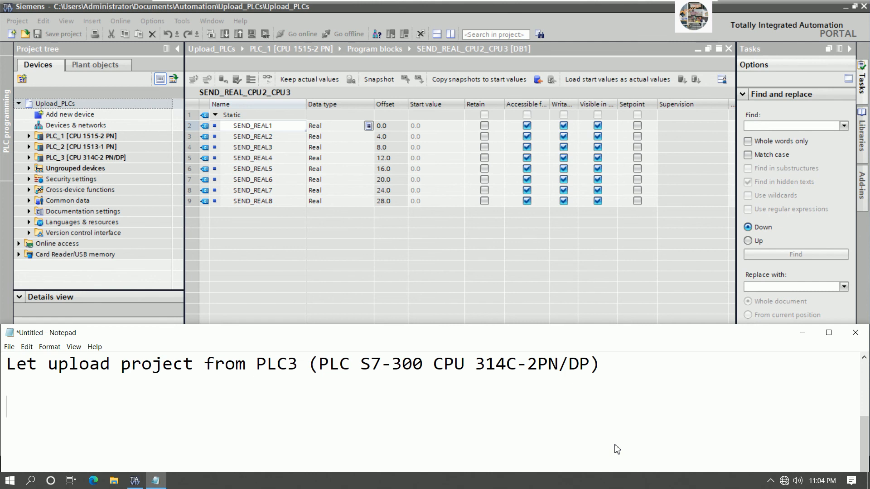
pyautogui.press('Return')
pyautogui.write('OK now we')
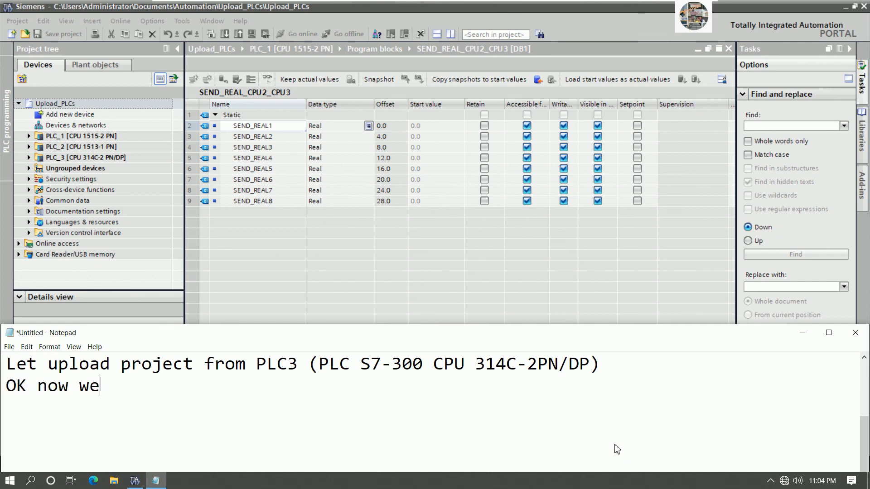
pyautogui.write(' have done ')
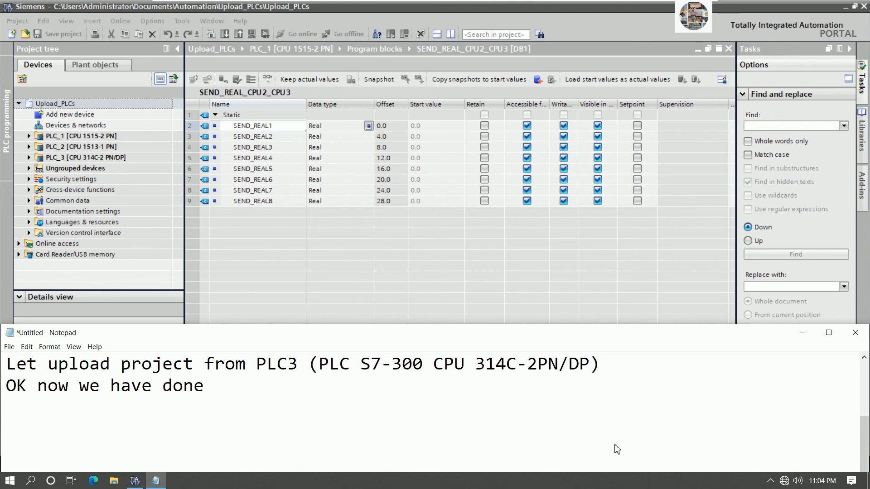
pyautogui.write('all for back')
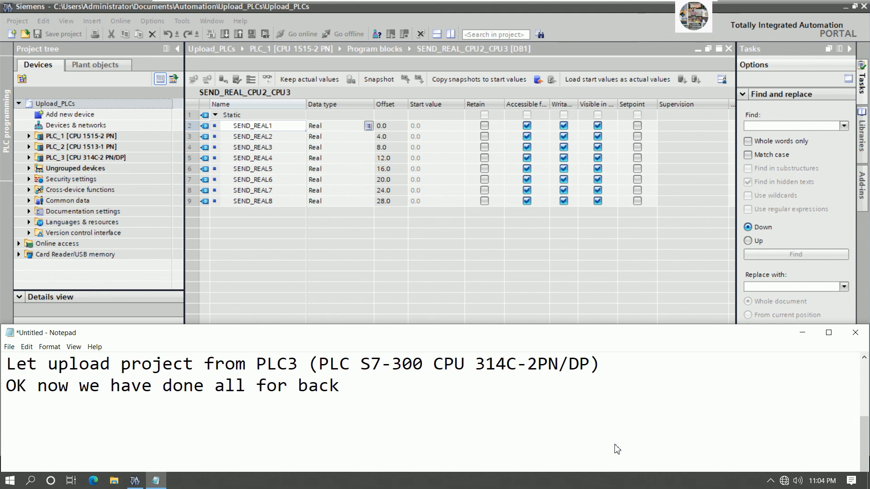
pyautogui.write('up project from P')
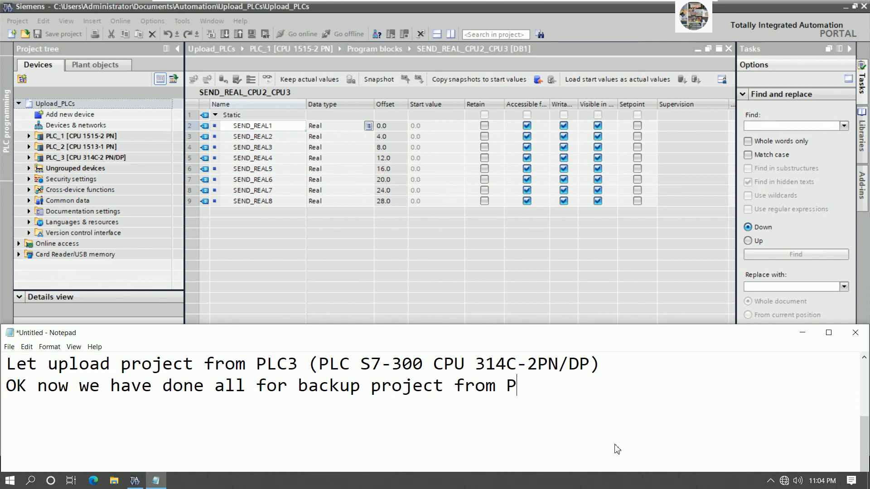
pyautogui.write('LCs by using Ti')
pyautogui.press('BackSpace')
pyautogui.write('IA')
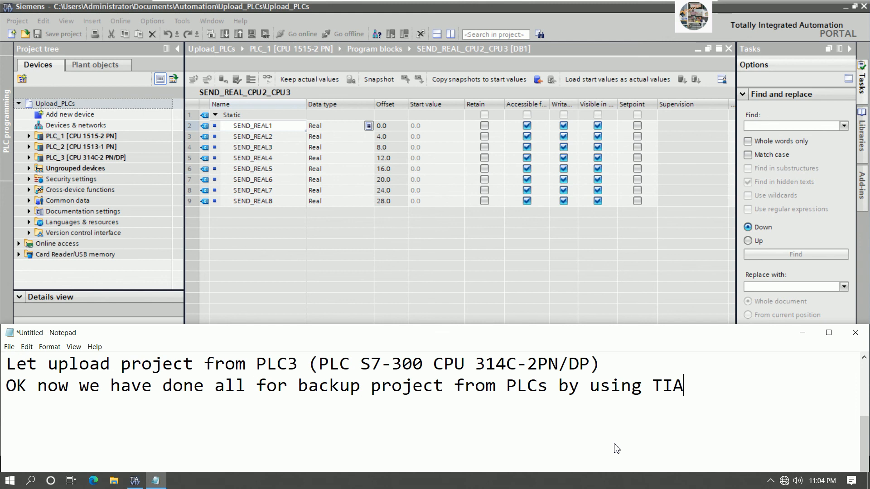
pyautogui.write(' Portal V')
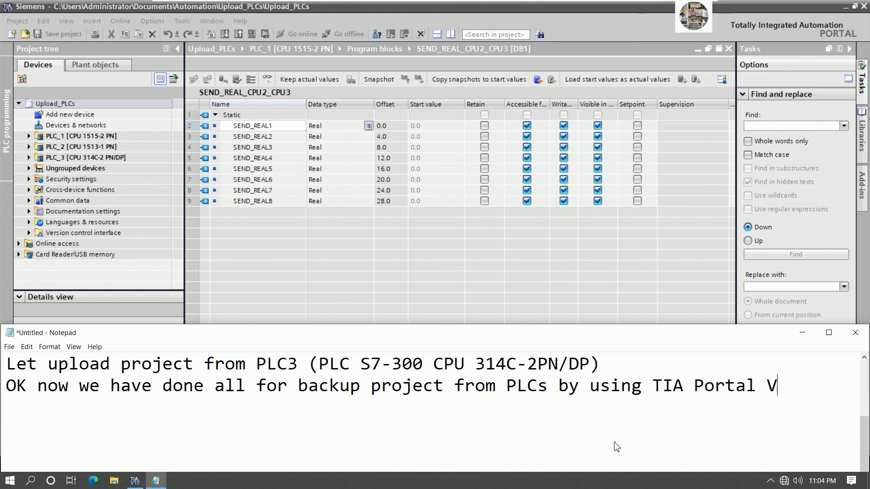
pyautogui.write('17.')
# Step: Add the lines "Thanks you very much for watching my video." and "Please like, share and subscribe my channel to get more videos..."
pyautogui.press('Return')
pyautogui.write('Thank')
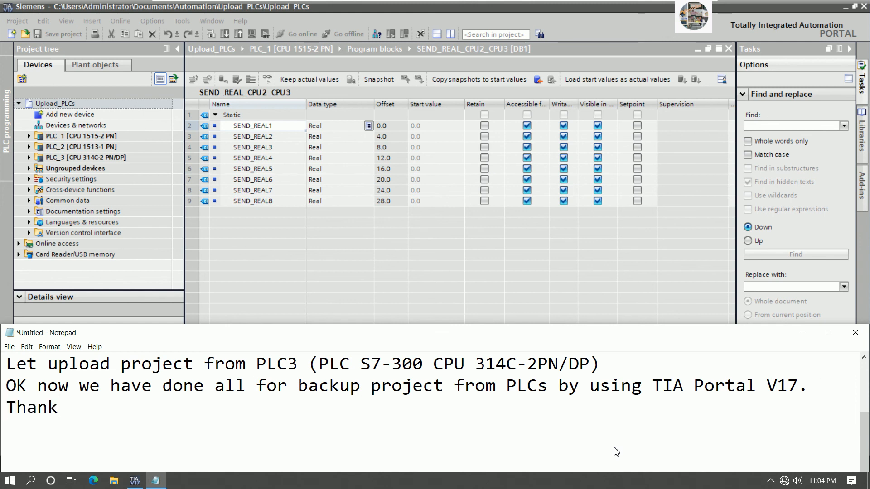
pyautogui.write('s oy')
pyautogui.press('BackSpace')
pyautogui.press('BackSpace')
pyautogui.write('you very')
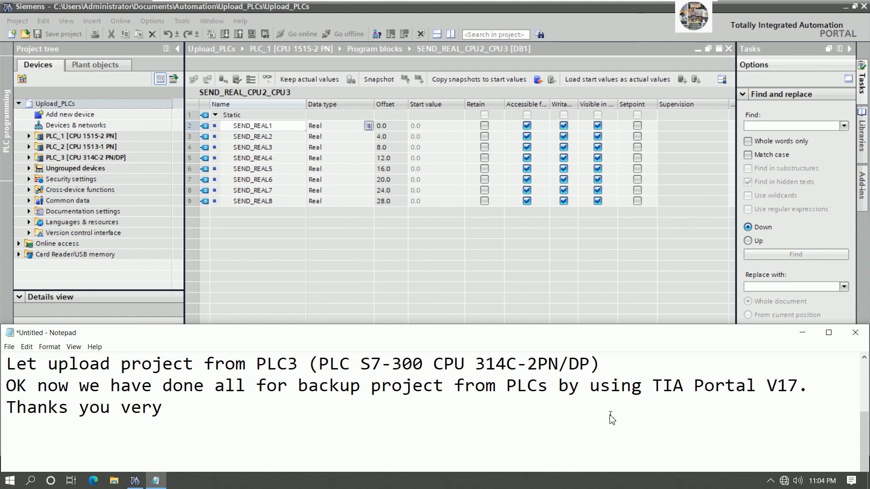
pyautogui.write(' much for watching')
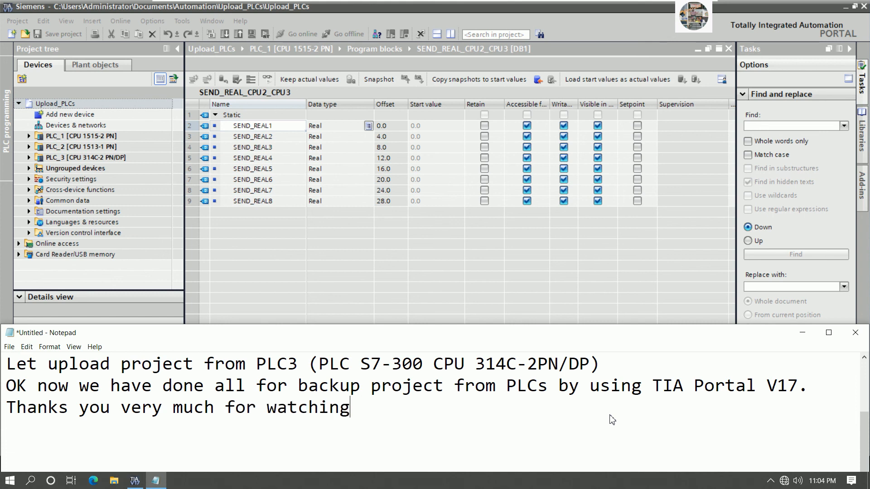
pyautogui.write(' my vide')
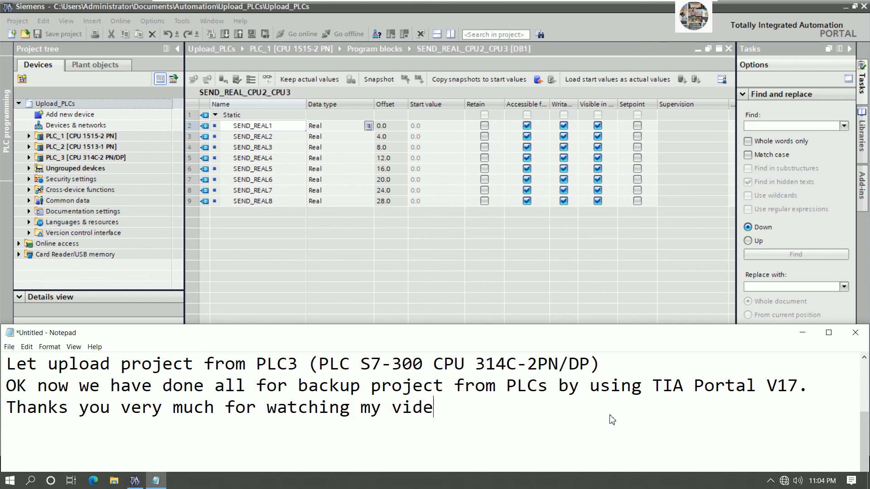
pyautogui.write('o. Please like, share')
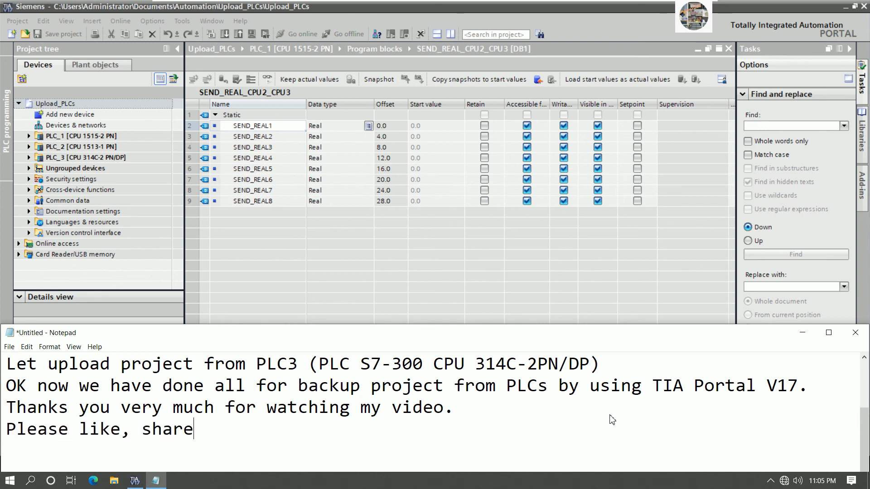
pyautogui.write(' and sub')
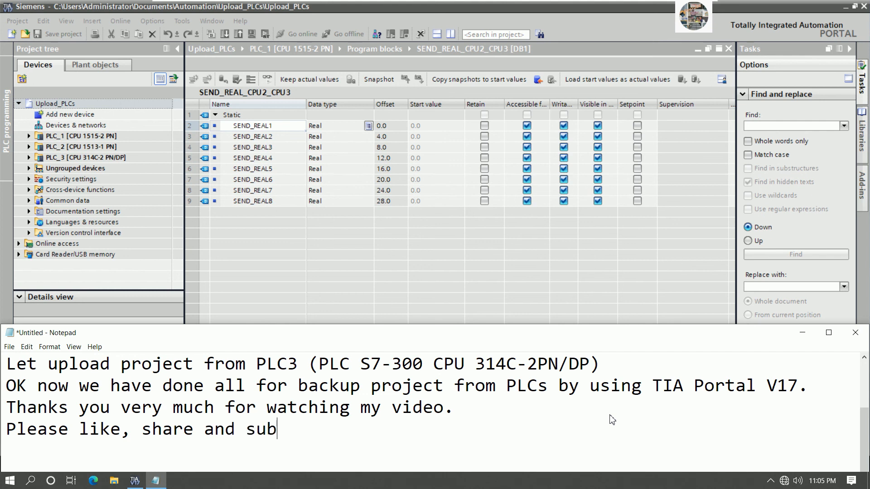
pyautogui.write('scribe m')
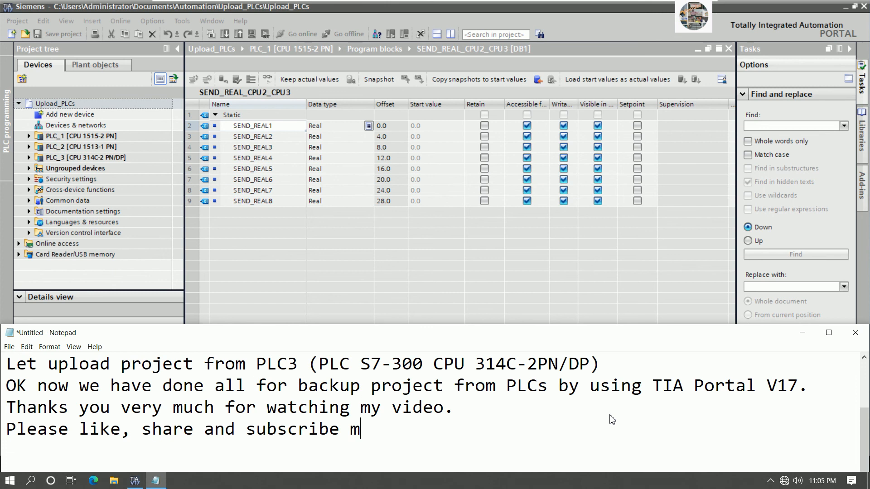
pyautogui.write('y channel')
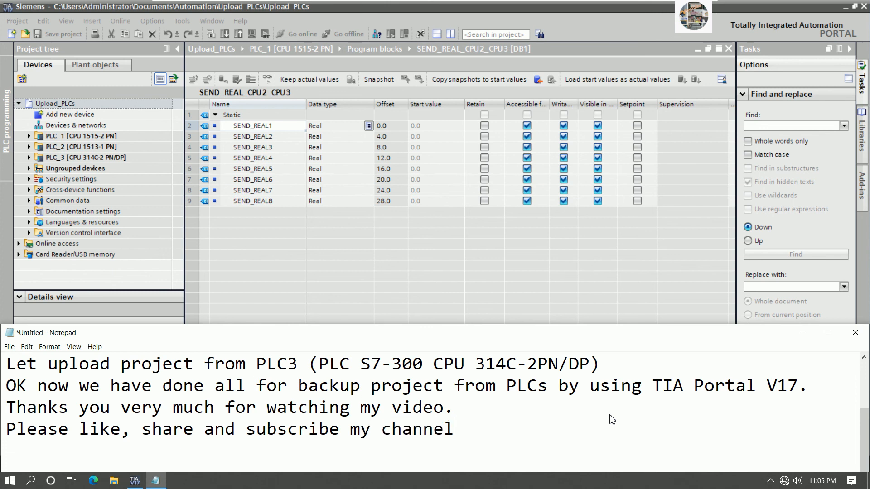
pyautogui.write('to get more vi')
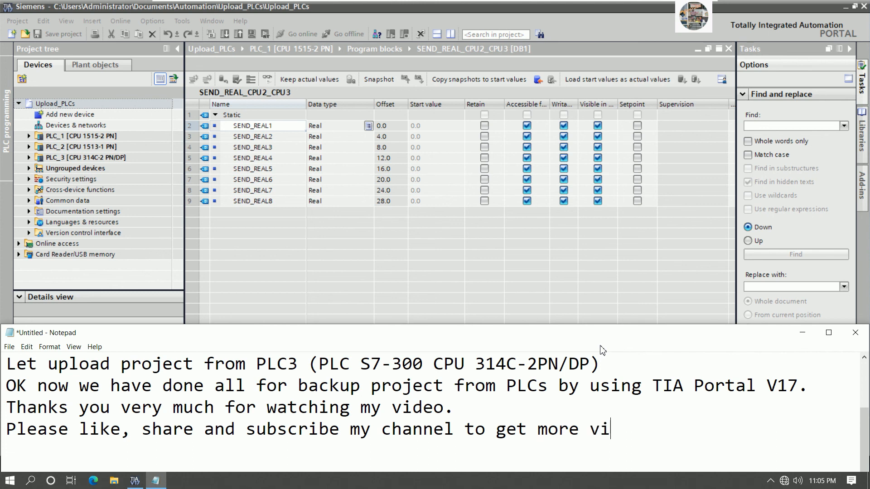
pyautogui.write('deos...')
# Step: Add the closing line "Good luck for everyone and see you next video" below the subscribe request in the notes
pyautogui.press('Return')
pyautogui.write('Good luck')
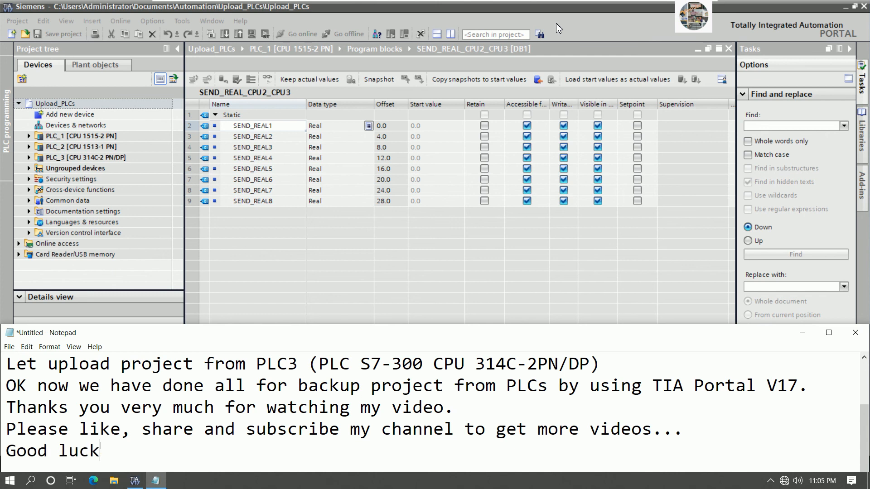
pyautogui.write(' for everyone and see')
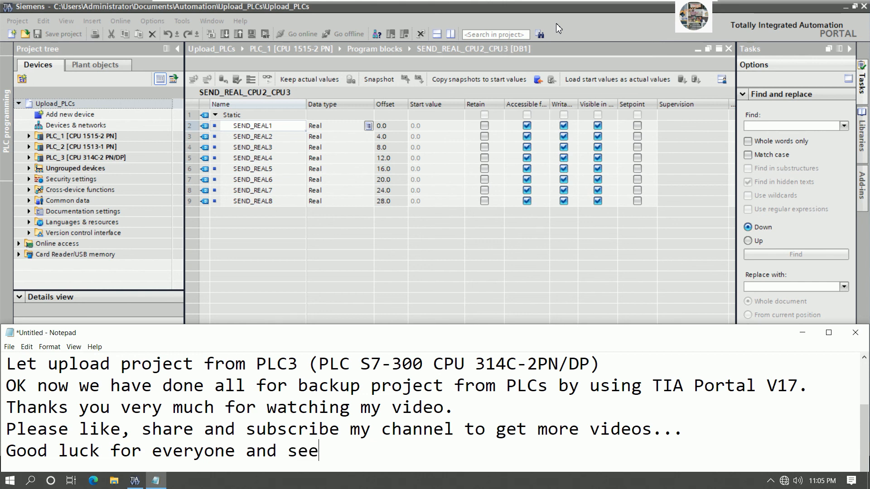
pyautogui.write(' you next video')
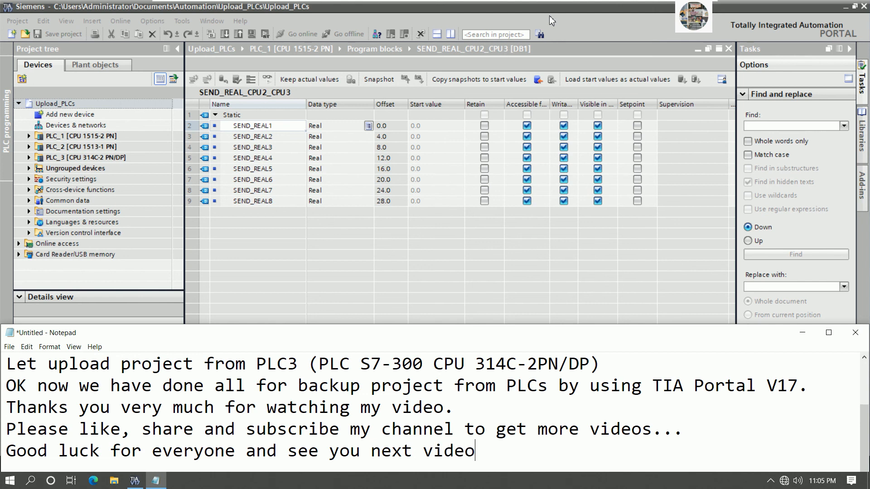